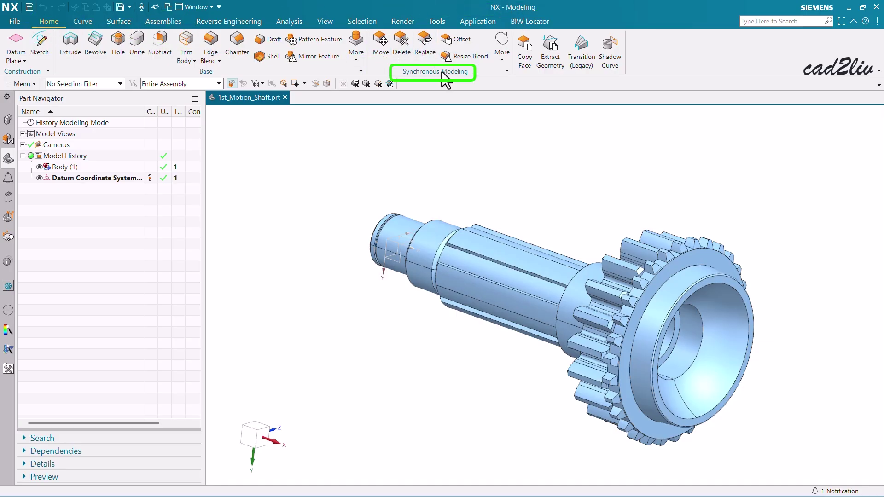
{"action": "left_click", "coordinate": [503, 59]}
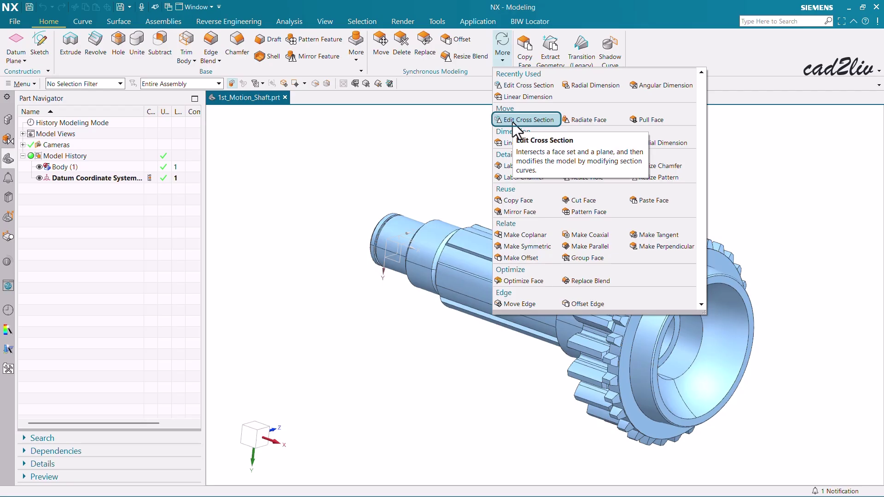
{"action": "left_click", "coordinate": [442, 145]}
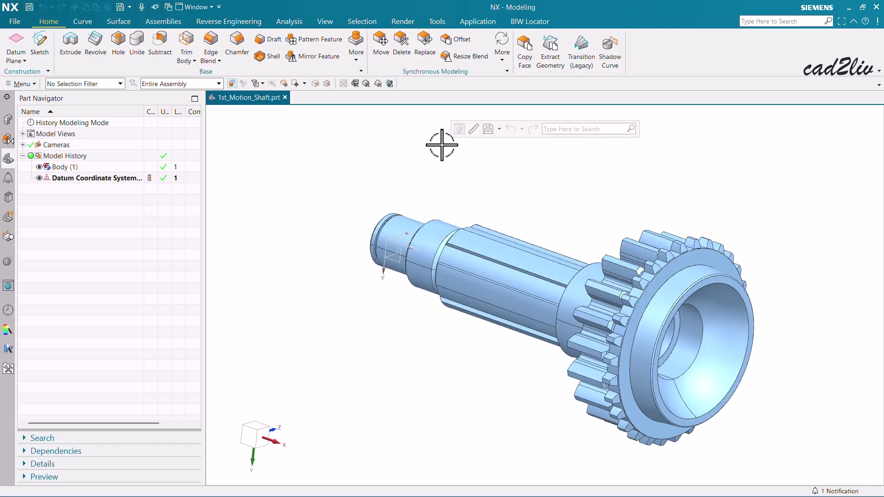
Create a one-plane view section across the splined shaft, using the absolute X plane at the default offset
{"action": "key", "text": "ctrl+h"}
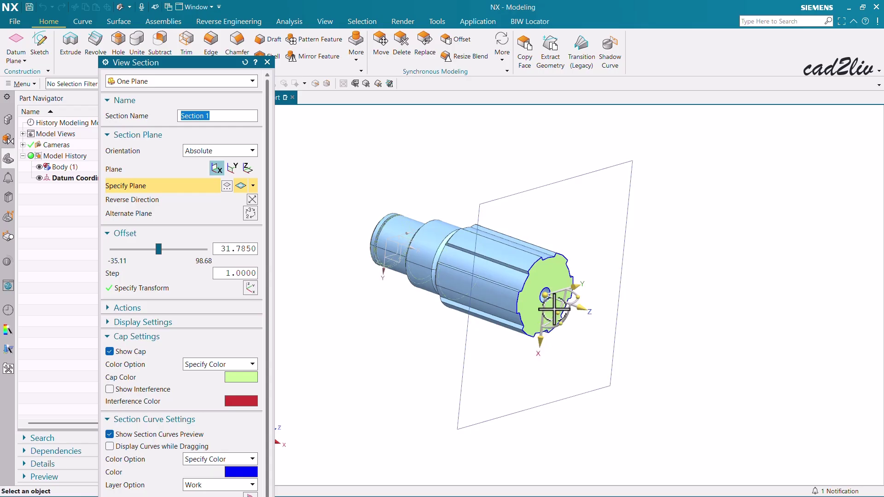
{"action": "scroll", "coordinate": [554, 307], "scroll_direction": "up", "scroll_amount": 5}
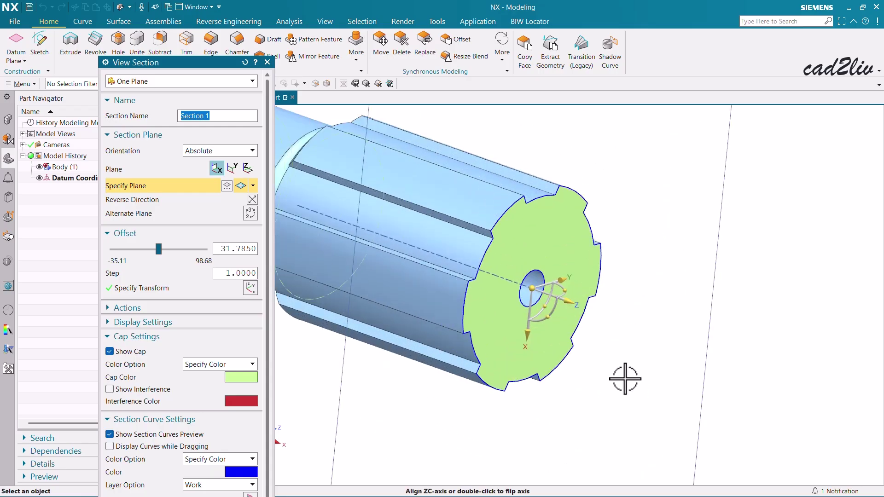
{"action": "scroll", "coordinate": [612, 258], "scroll_direction": "down", "scroll_amount": 3}
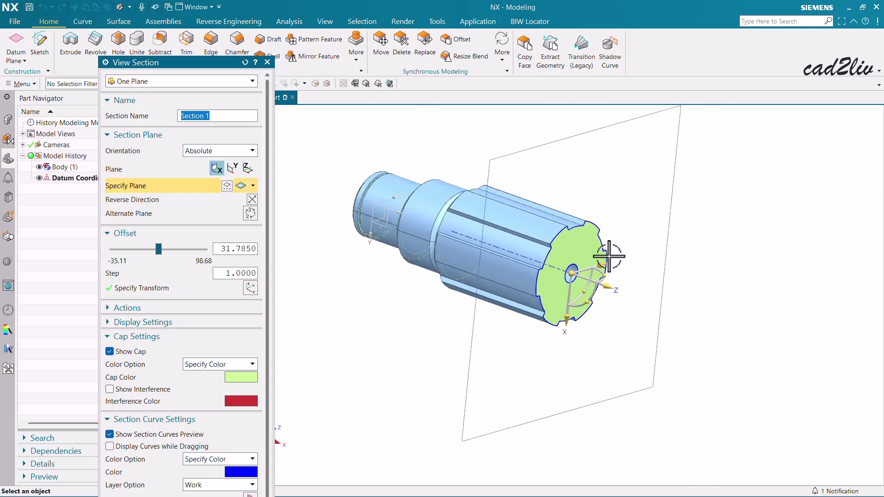
{"action": "left_click_drag", "start_coordinate": [197, 63], "coordinate": [245, 19]}
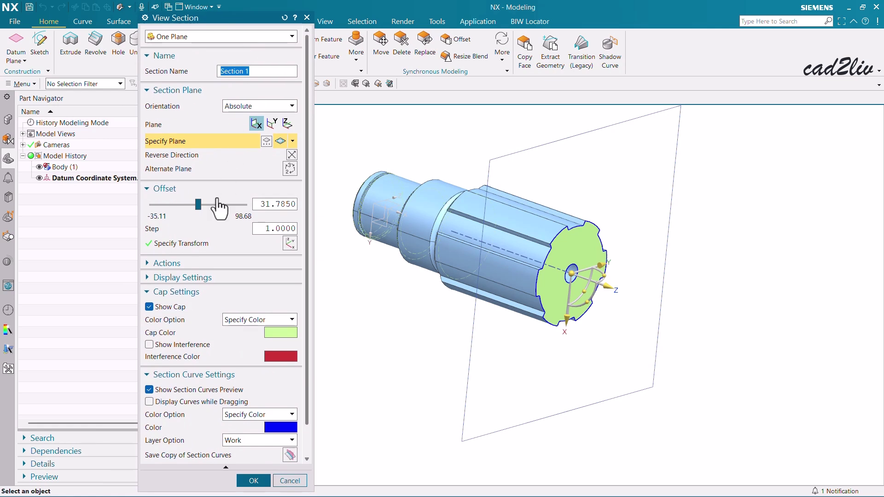
{"action": "left_click", "coordinate": [254, 480]}
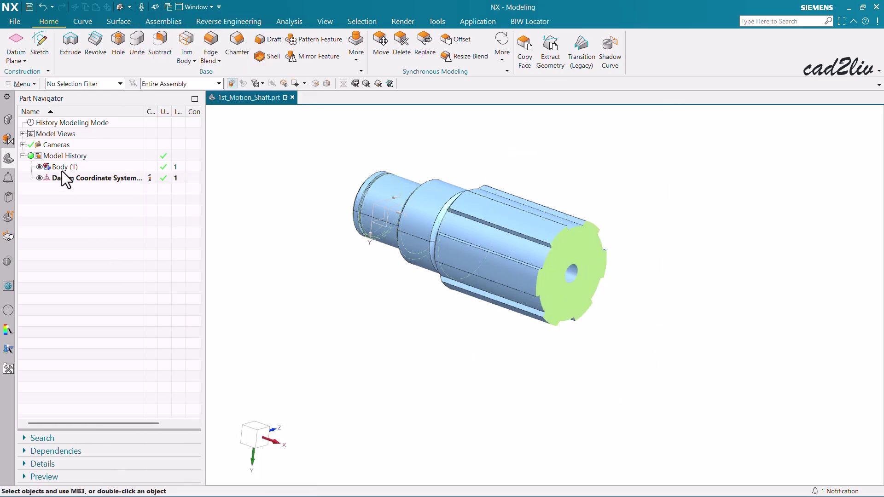
Show the section curves of Section 1, update the display and examine the outline of the cut shaft
{"action": "left_click", "coordinate": [10, 123]}
{"action": "left_click", "coordinate": [24, 124]}
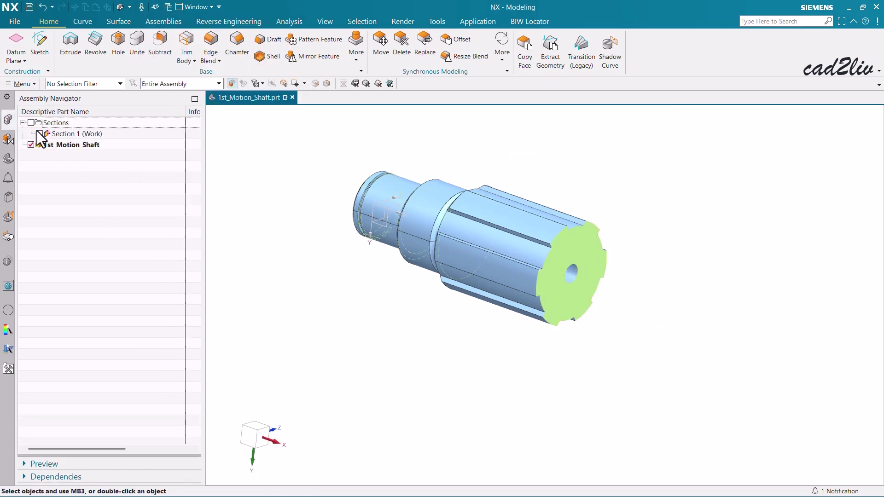
{"action": "left_click", "coordinate": [40, 133]}
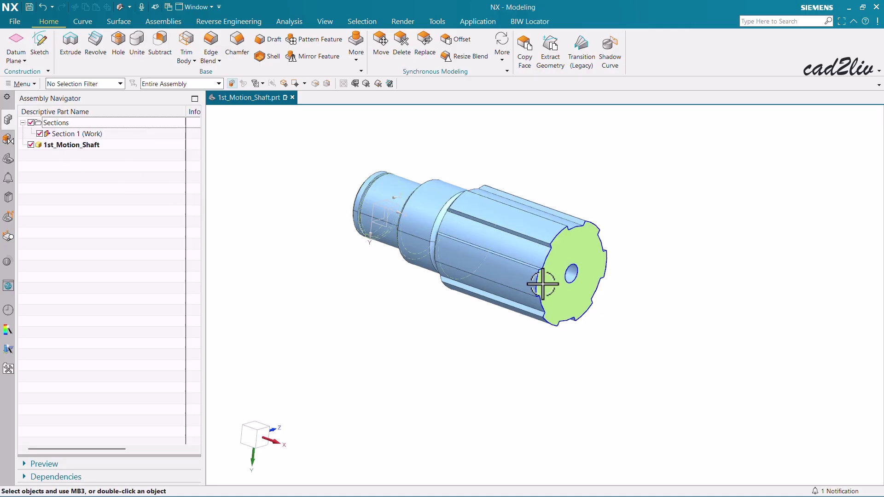
{"action": "scroll", "coordinate": [614, 275], "scroll_direction": "up", "scroll_amount": 4}
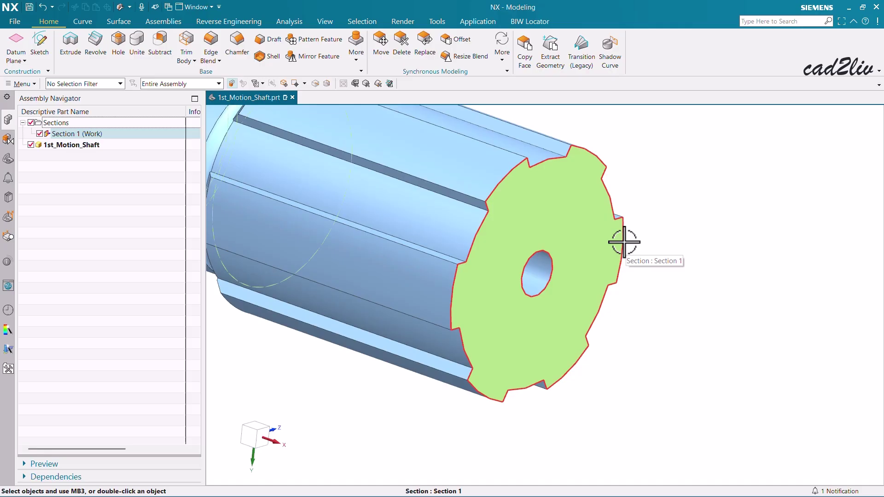
{"action": "scroll", "coordinate": [624, 241], "scroll_direction": "up", "scroll_amount": 3}
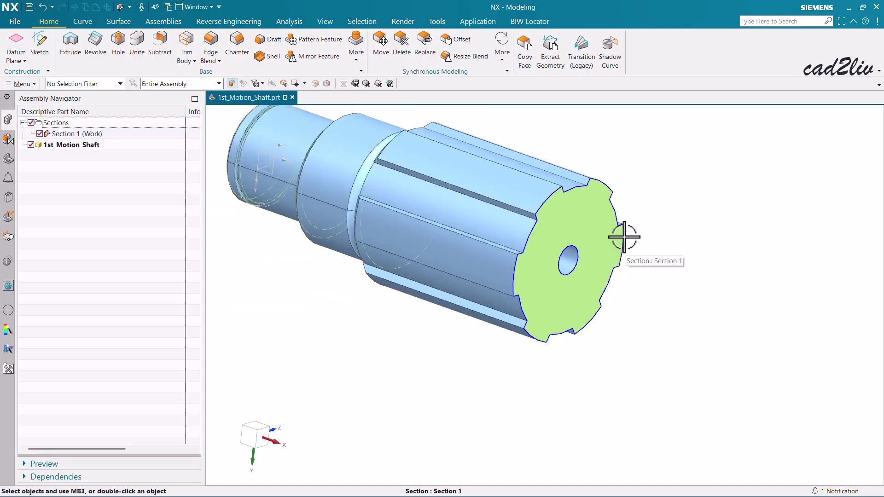
{"action": "scroll", "coordinate": [624, 237], "scroll_direction": "up", "scroll_amount": 2}
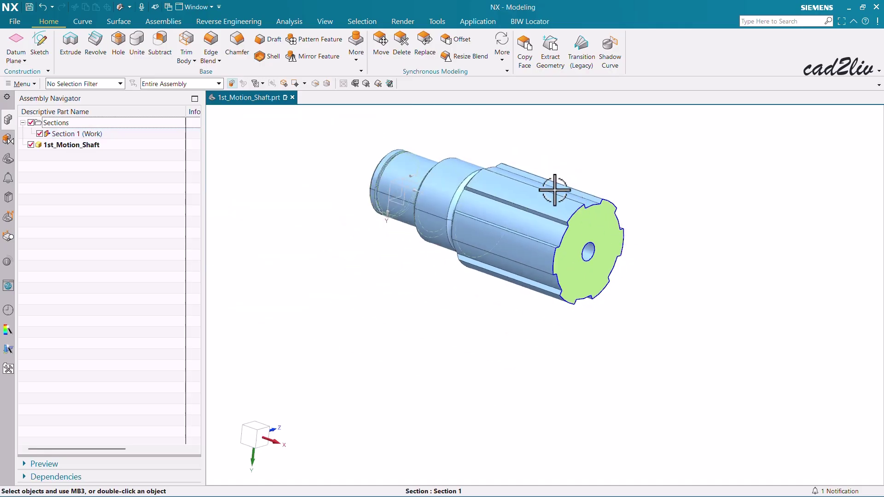
{"action": "right_click", "coordinate": [547, 152]}
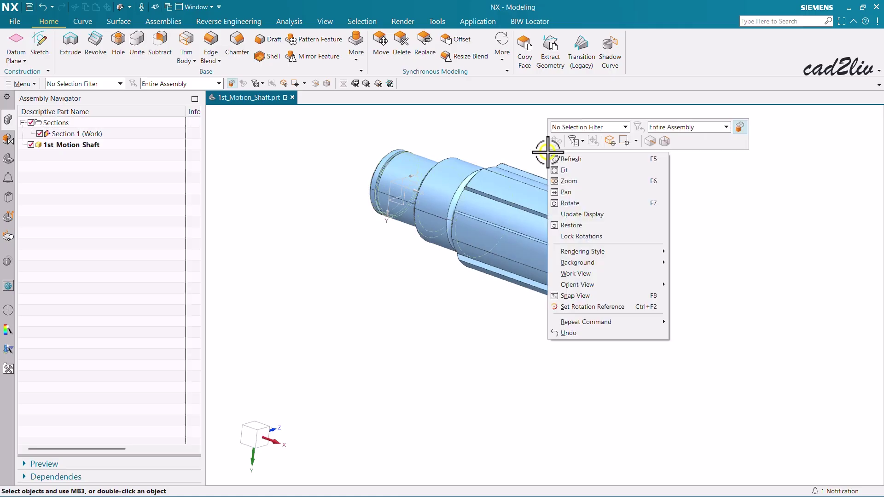
{"action": "left_click", "coordinate": [602, 214]}
{"action": "scroll", "coordinate": [556, 161], "scroll_direction": "down", "scroll_amount": 2}
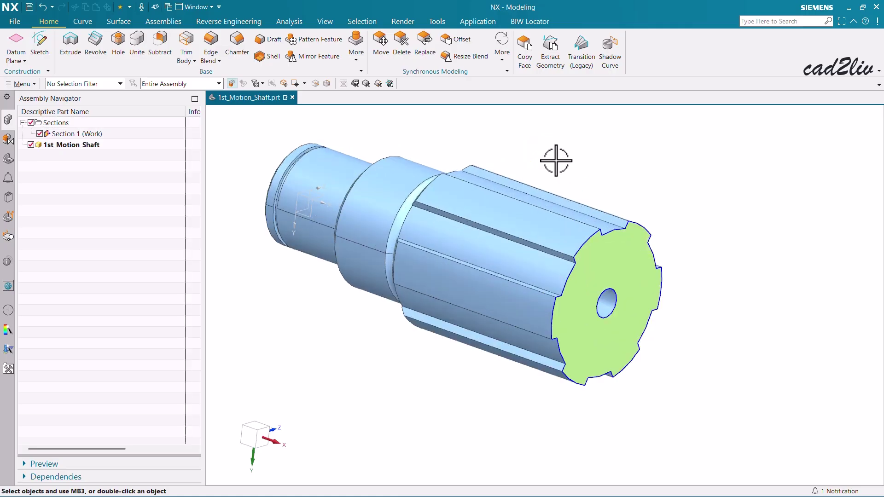
Hide the section curves and turn off section clipping to show the complete shaft with its gear
{"action": "left_click", "coordinate": [31, 122]}
{"action": "left_click", "coordinate": [325, 21]}
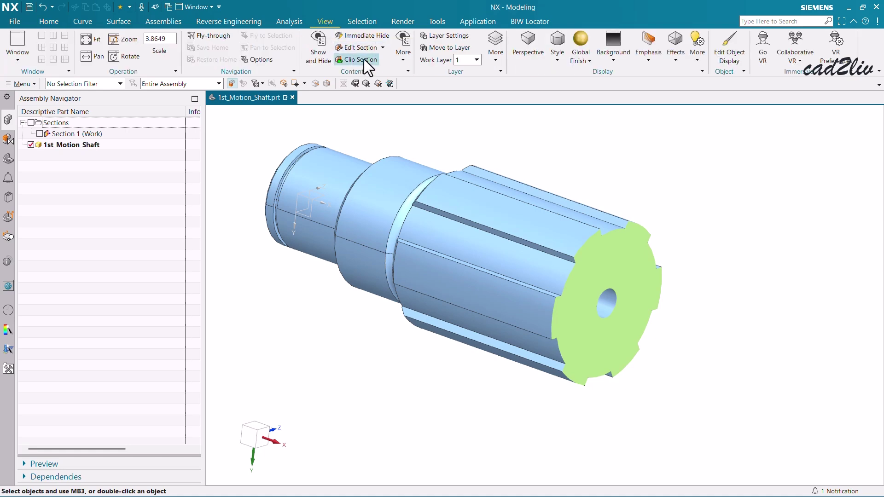
{"action": "left_click", "coordinate": [363, 61]}
{"action": "left_click", "coordinate": [49, 22]}
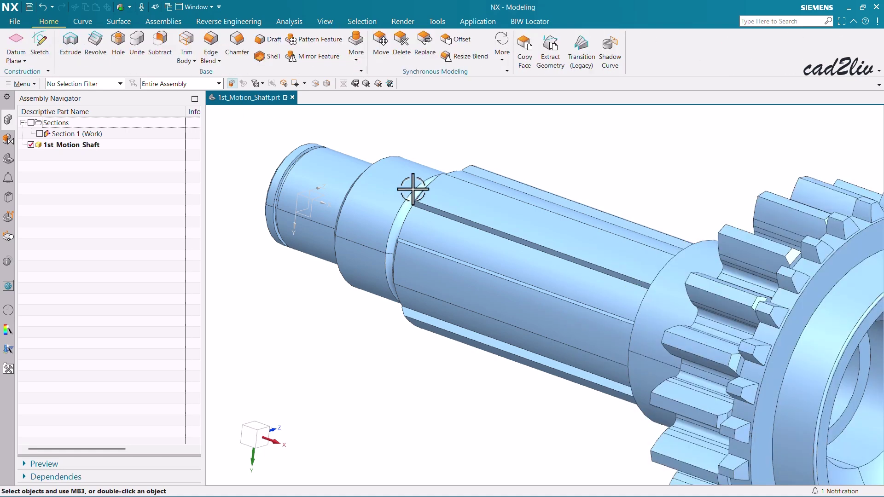
{"action": "scroll", "coordinate": [454, 203], "scroll_direction": "down", "scroll_amount": 3}
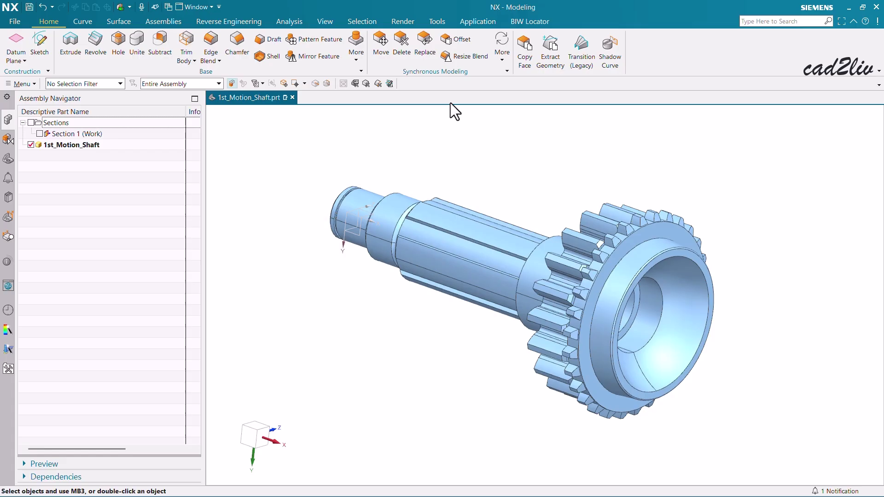
Start Edit Cross Section and select the narrow ring-shaped end face at the gear end of the shaft
{"action": "left_click", "coordinate": [499, 58]}
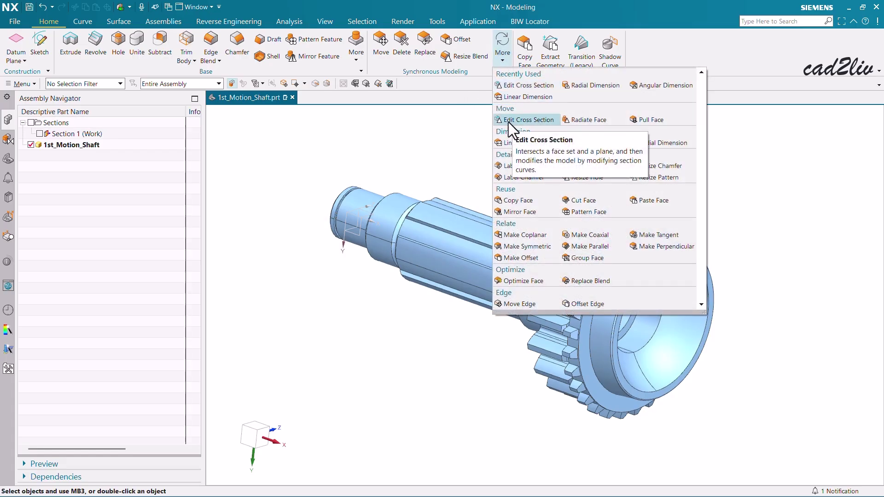
{"action": "left_click", "coordinate": [515, 122]}
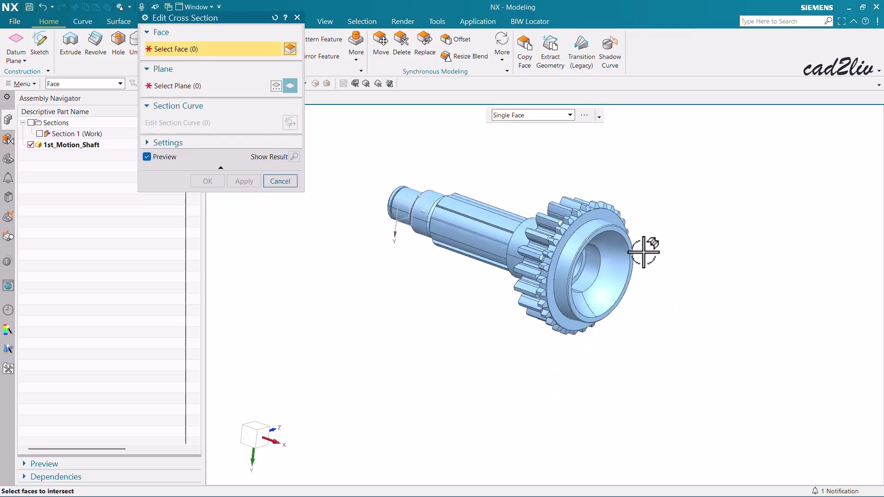
{"action": "middle_click_drag", "start_coordinate": [644, 251], "coordinate": [603, 226], "text": "shift"}
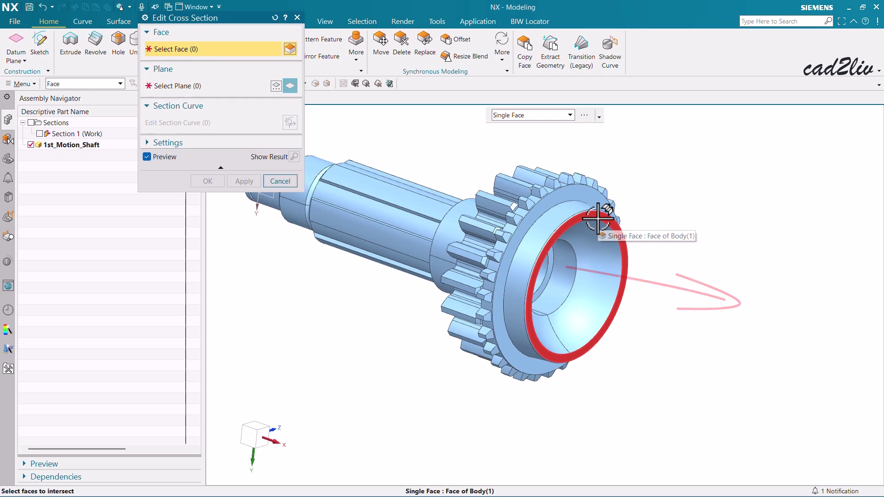
{"action": "scroll", "coordinate": [585, 219], "scroll_direction": "up", "scroll_amount": 3}
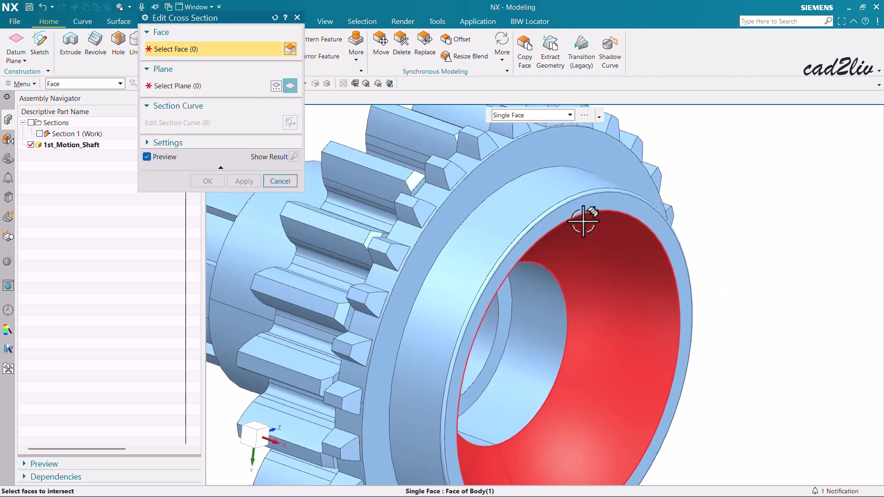
{"action": "left_click", "coordinate": [580, 209]}
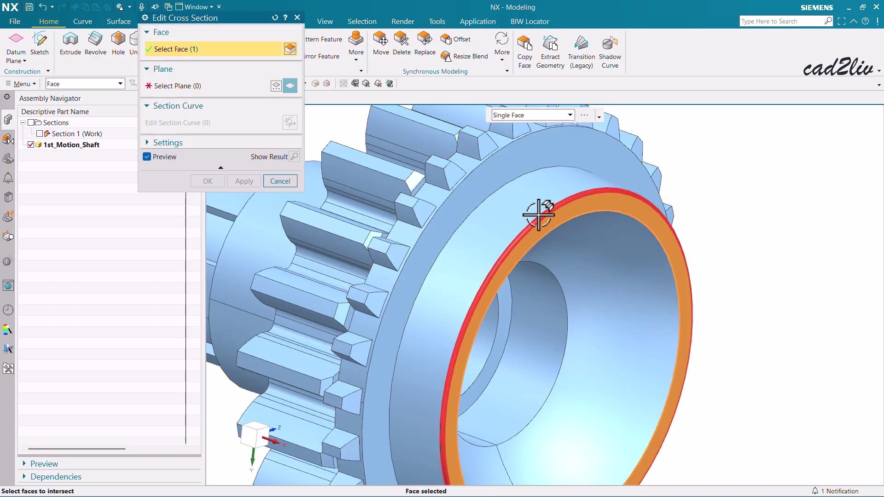
Specify the datum coordinate system plane that runs lengthwise through the shaft axis as the cross-section plane
{"action": "scroll", "coordinate": [533, 207], "scroll_direction": "down", "scroll_amount": 4}
{"action": "left_click", "coordinate": [208, 90]}
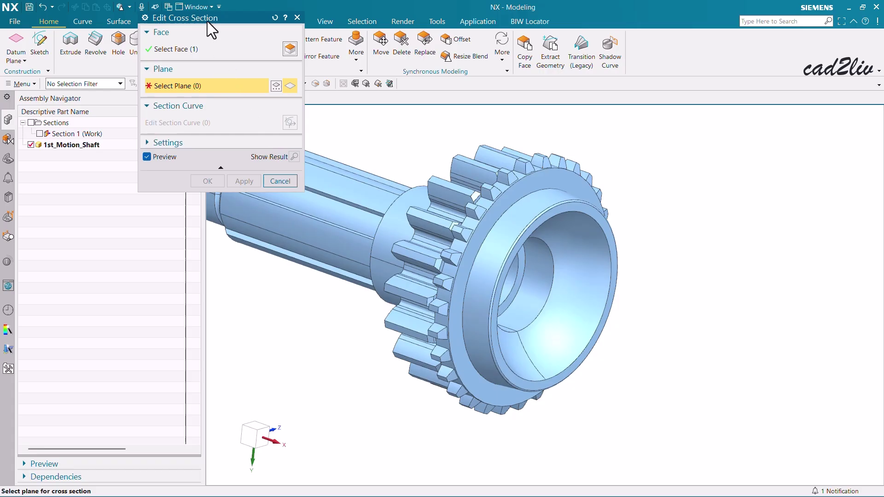
{"action": "left_click_drag", "start_coordinate": [207, 20], "coordinate": [184, 131]}
{"action": "scroll", "coordinate": [572, 263], "scroll_direction": "down", "scroll_amount": 3}
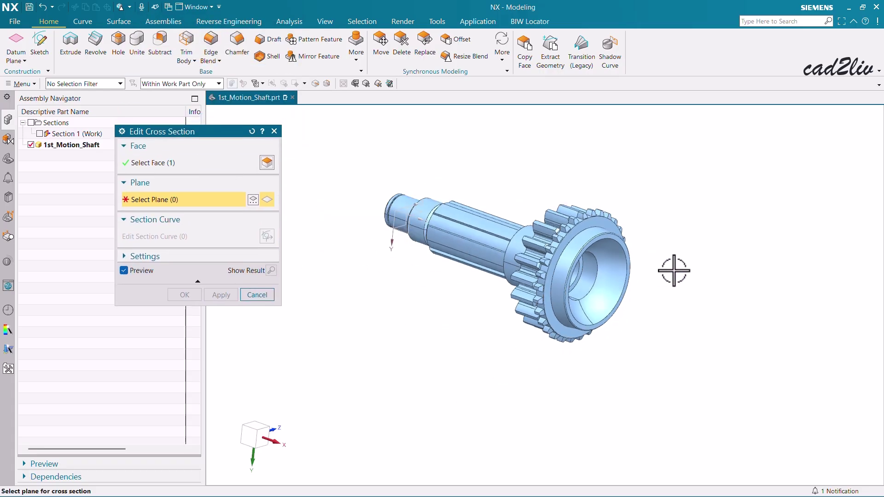
{"action": "left_click", "coordinate": [411, 225]}
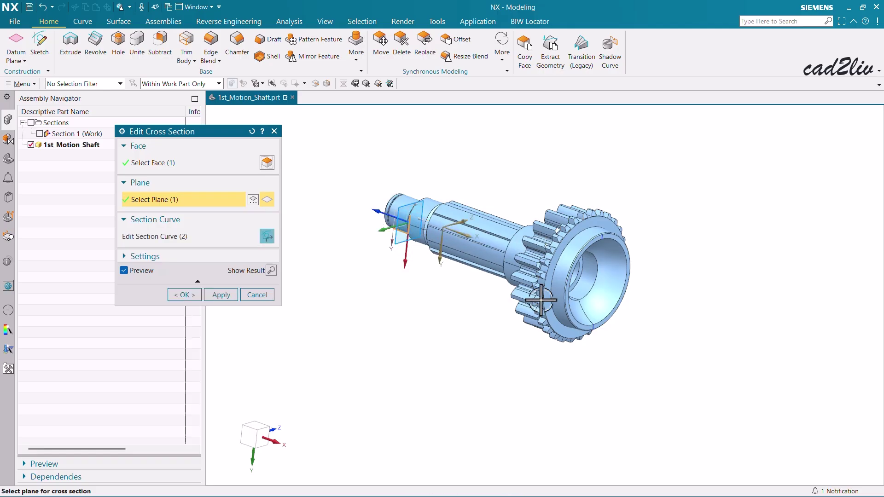
{"action": "scroll", "coordinate": [667, 308], "scroll_direction": "up", "scroll_amount": 4}
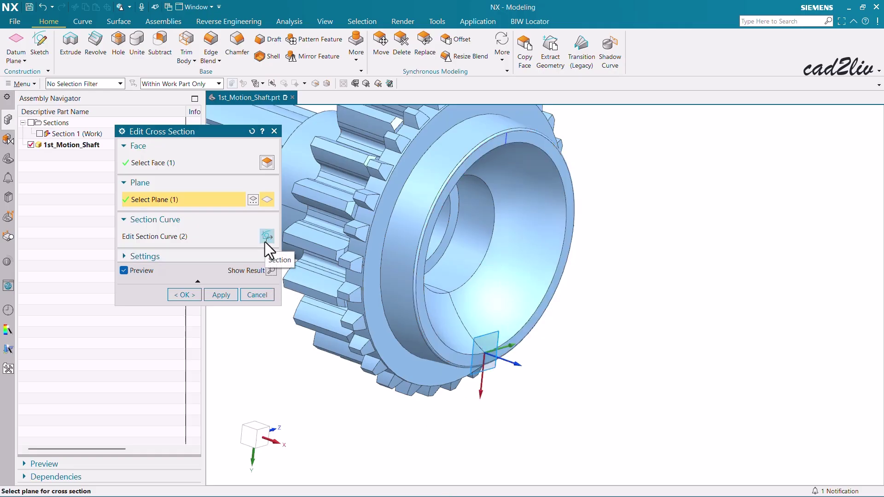
{"action": "scroll", "coordinate": [783, 340], "scroll_direction": "down", "scroll_amount": 4}
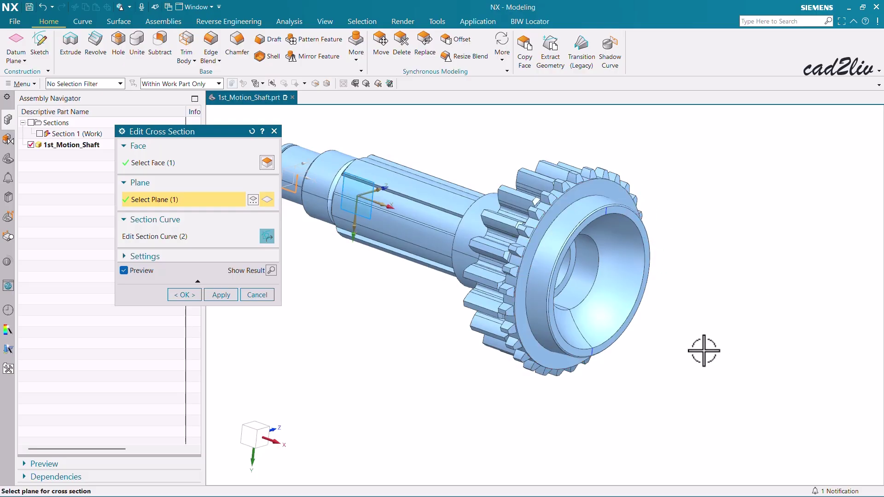
Edit the section curves in the sketch, moving the two end-face lines outward along the shaft axis
{"action": "left_click", "coordinate": [266, 237]}
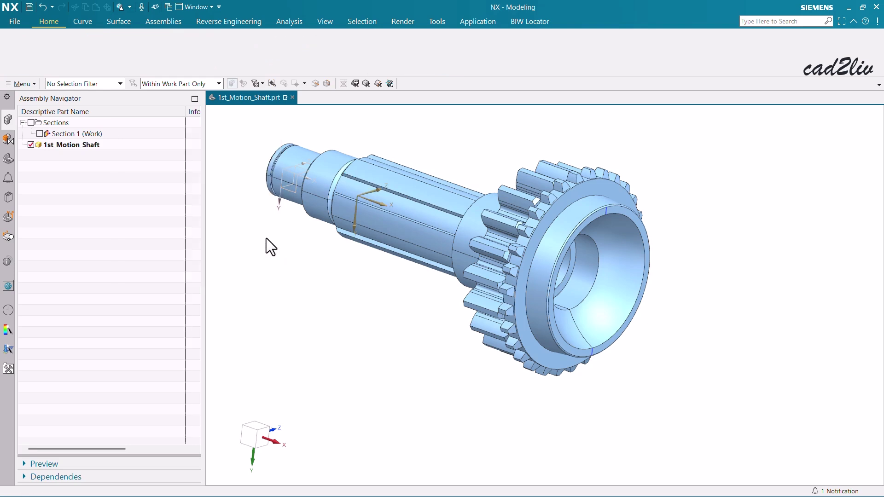
{"action": "scroll", "coordinate": [638, 242], "scroll_direction": "down", "scroll_amount": 4}
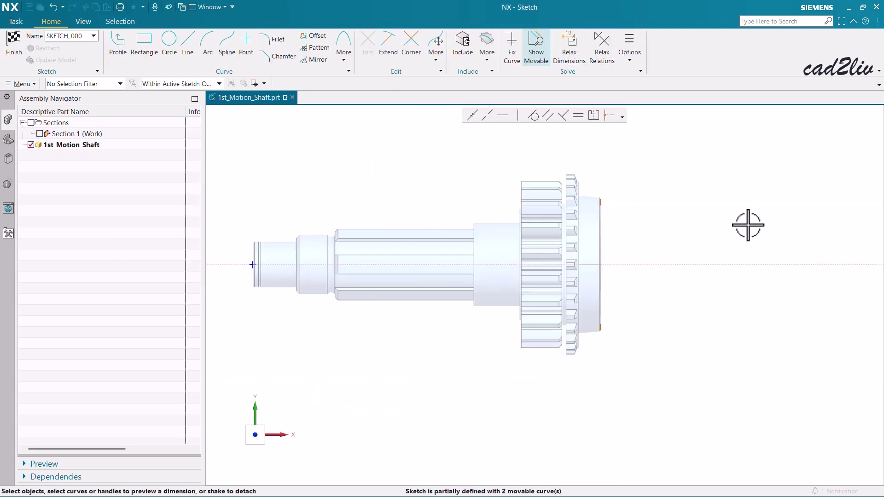
{"action": "scroll", "coordinate": [599, 214], "scroll_direction": "up", "scroll_amount": 1}
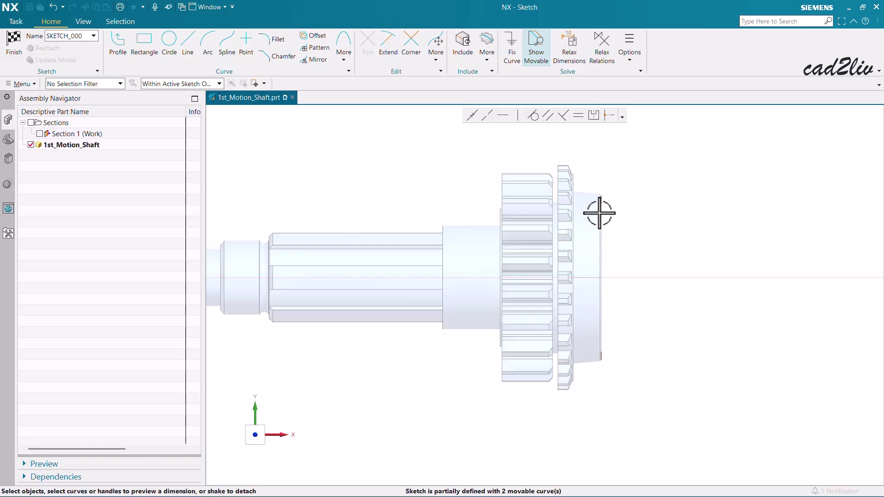
{"action": "scroll", "coordinate": [599, 213], "scroll_direction": "up", "scroll_amount": 1}
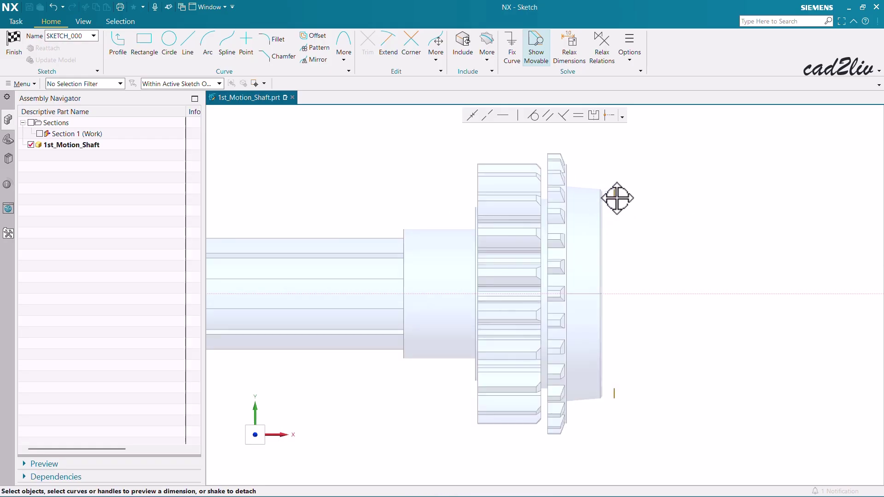
{"action": "left_click_drag", "start_coordinate": [617, 198], "coordinate": [630, 199]}
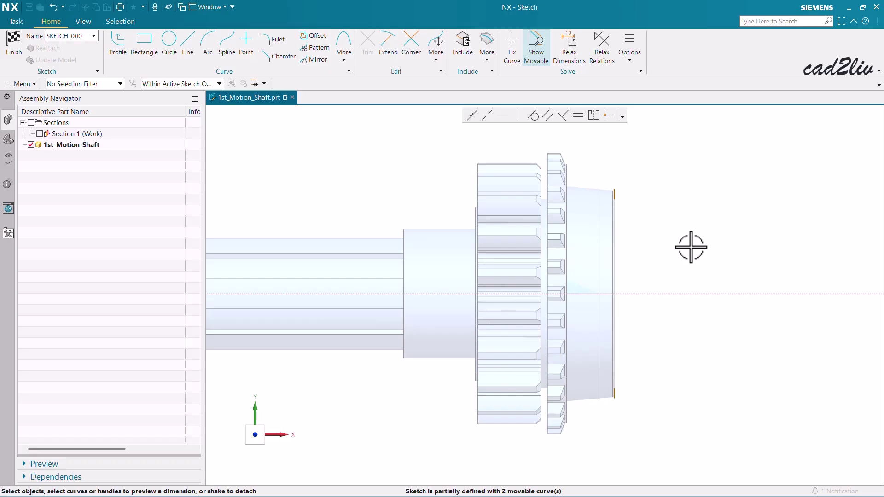
{"action": "left_click_drag", "start_coordinate": [620, 192], "coordinate": [631, 196]}
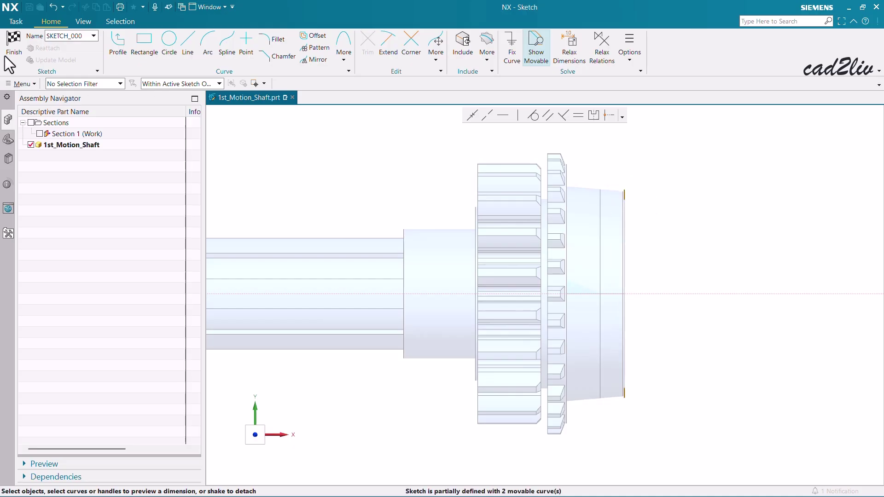
Finish the section sketch and accept the cross-section edit to lengthen the collar at the gear end
{"action": "left_click", "coordinate": [13, 46]}
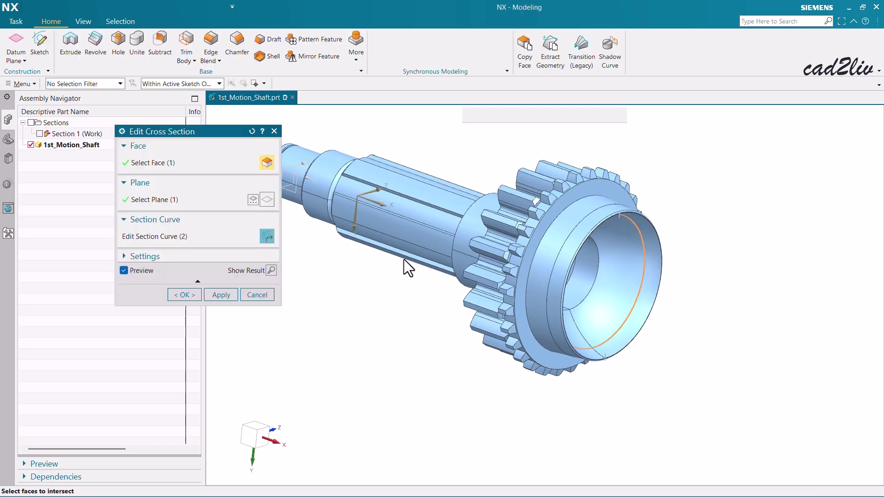
{"action": "left_click", "coordinate": [183, 295]}
{"action": "scroll", "coordinate": [669, 238], "scroll_direction": "up", "scroll_amount": 4}
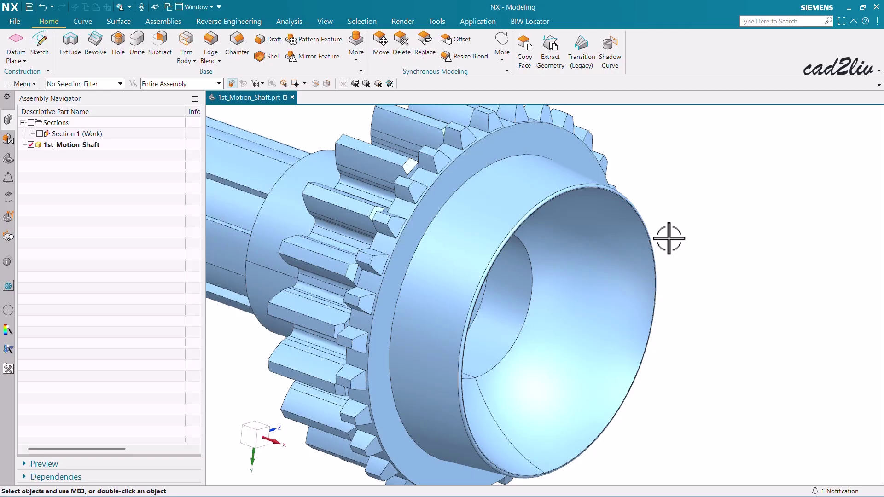
Undo and restore the cross-section edit to compare the collar at the gear end before and after
{"action": "key", "text": "ctrl+z"}
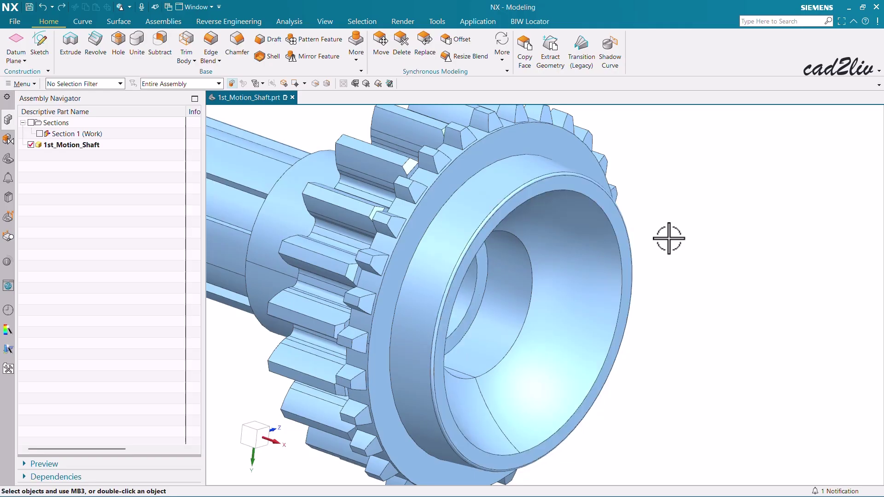
{"action": "key", "text": "ctrl+y"}
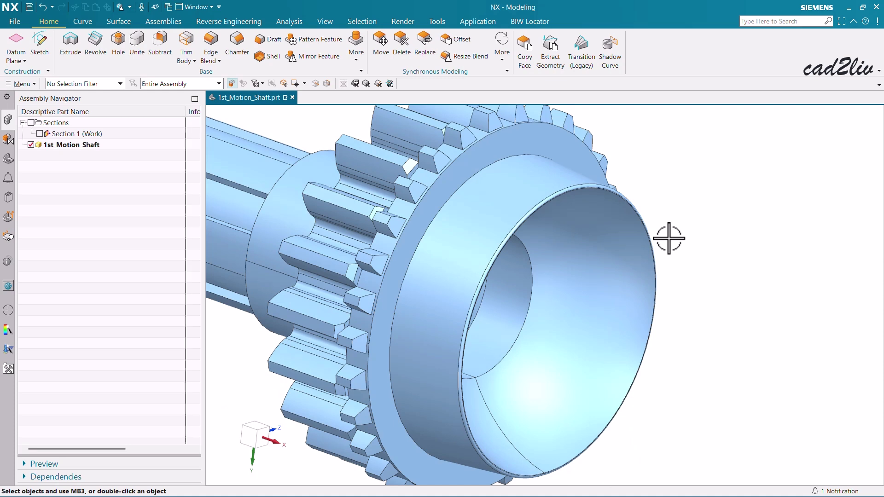
Delete the Edit Cross Section (3) feature from the model history of the shaft
{"action": "left_click", "coordinate": [9, 159]}
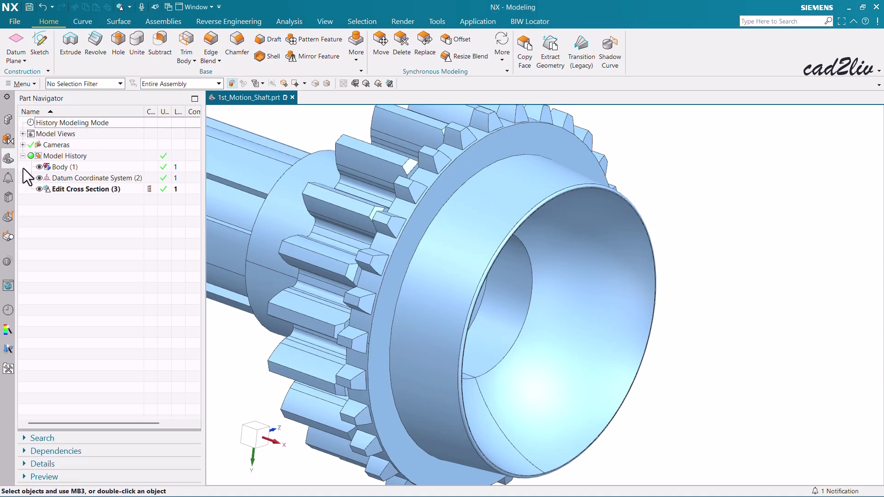
{"action": "scroll", "coordinate": [691, 249], "scroll_direction": "down", "scroll_amount": 6}
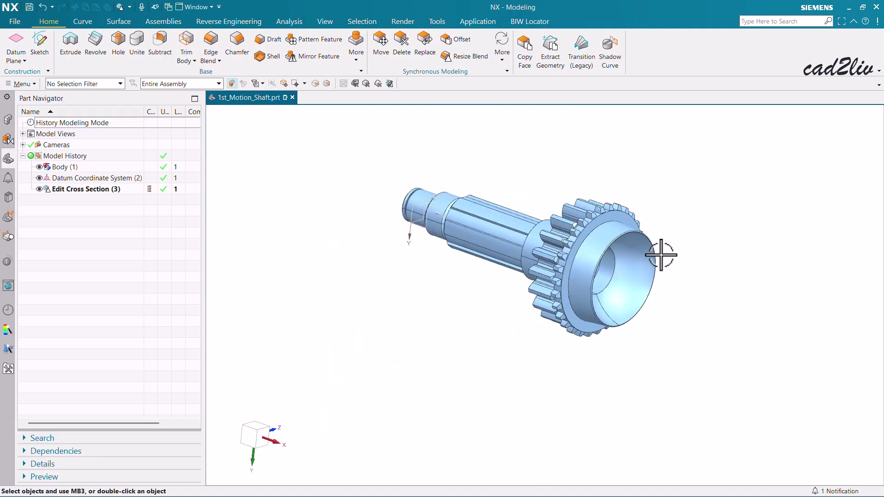
{"action": "scroll", "coordinate": [664, 205], "scroll_direction": "up", "scroll_amount": 3}
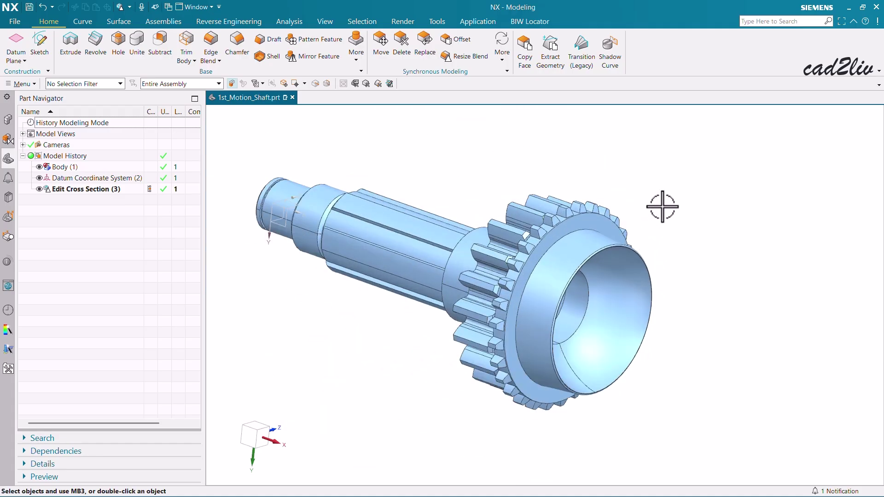
{"action": "left_click", "coordinate": [84, 192]}
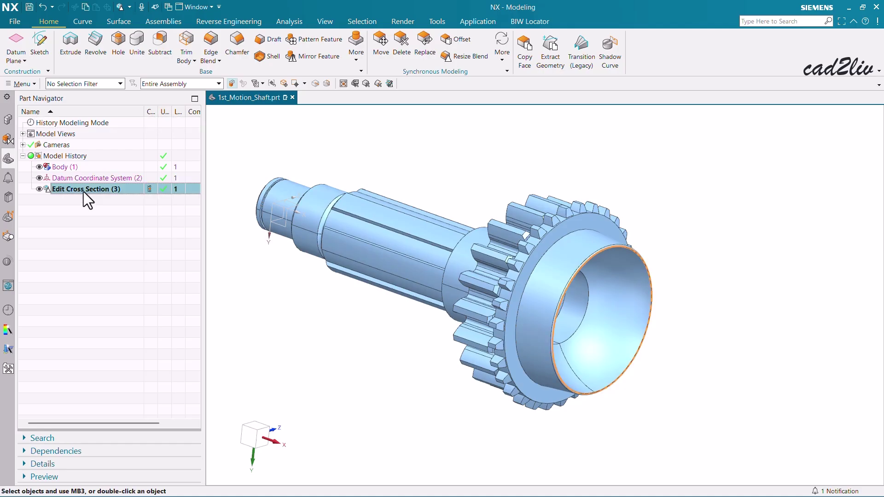
{"action": "right_click", "coordinate": [84, 192]}
{"action": "left_click", "coordinate": [122, 186]}
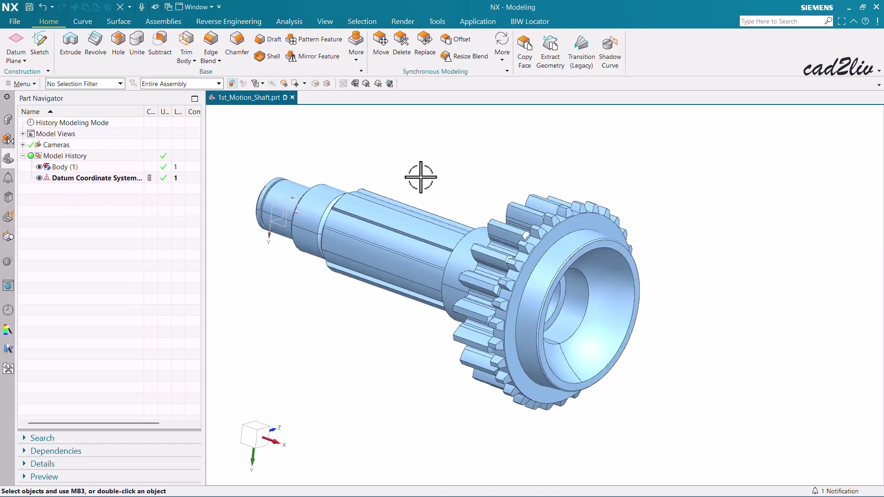
Start Edit Cross Section and select the outer conical face of the collar at the gear end
{"action": "scroll", "coordinate": [476, 187], "scroll_direction": "up", "scroll_amount": 3}
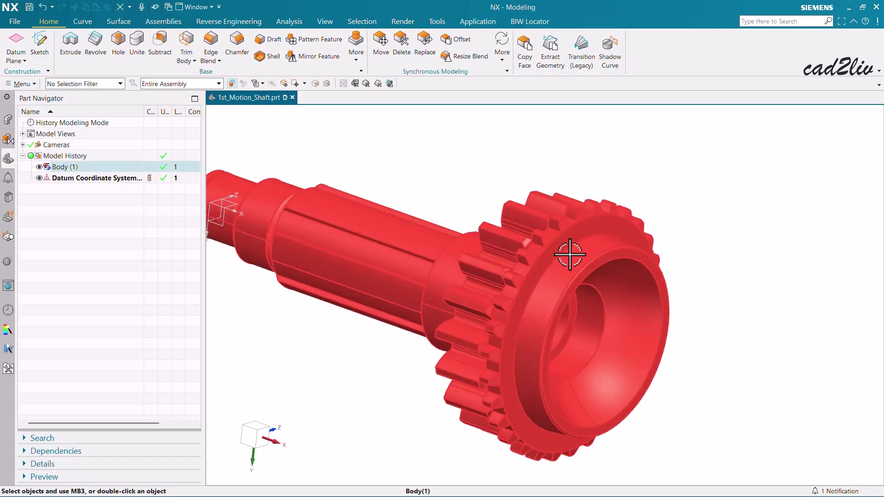
{"action": "left_click", "coordinate": [508, 69]}
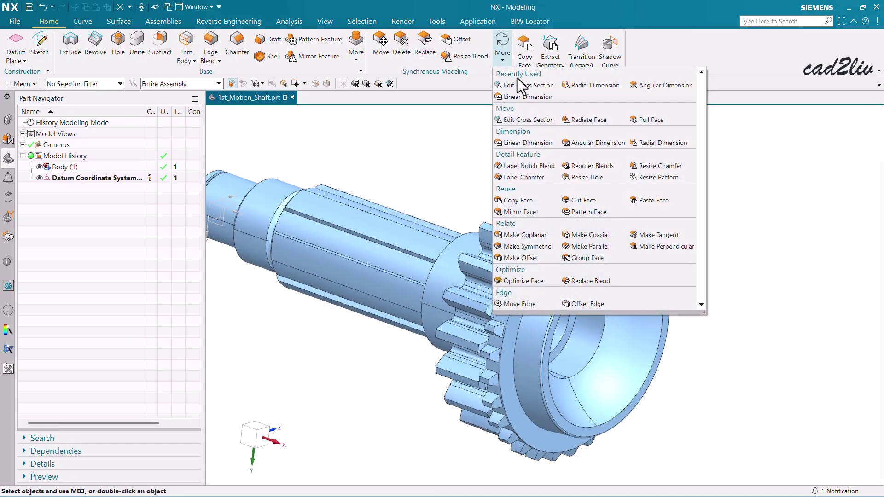
{"action": "left_click", "coordinate": [512, 84]}
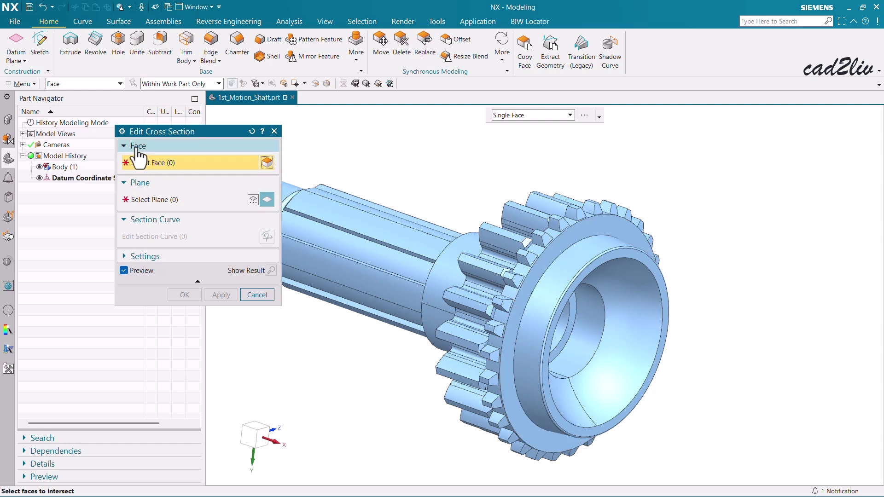
{"action": "left_click", "coordinate": [597, 247]}
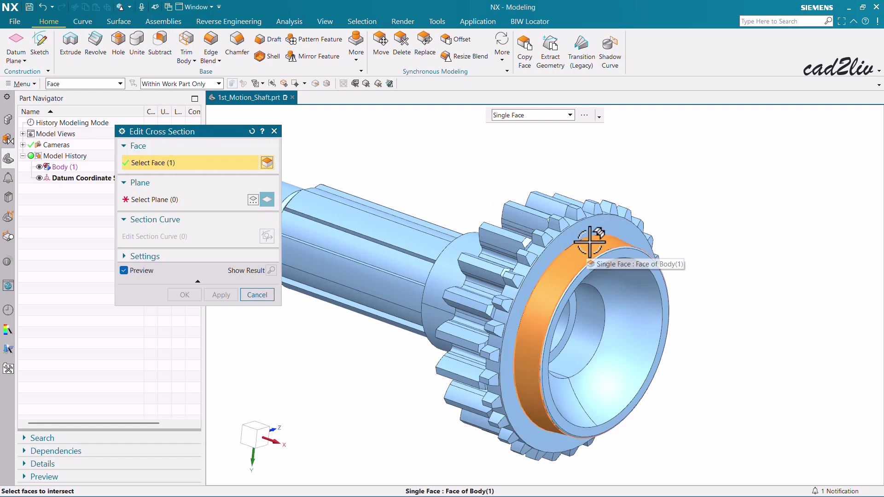
Specify the datum coordinate system plane running lengthwise through the shaft axis as the section plane, and open the section curves for editing
{"action": "left_click", "coordinate": [194, 202]}
{"action": "scroll", "coordinate": [691, 292], "scroll_direction": "down", "scroll_amount": 2}
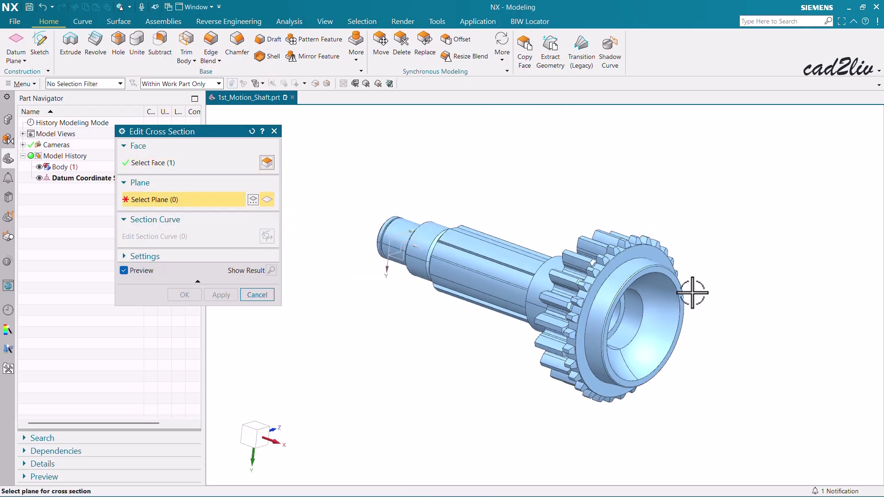
{"action": "left_click", "coordinate": [404, 255]}
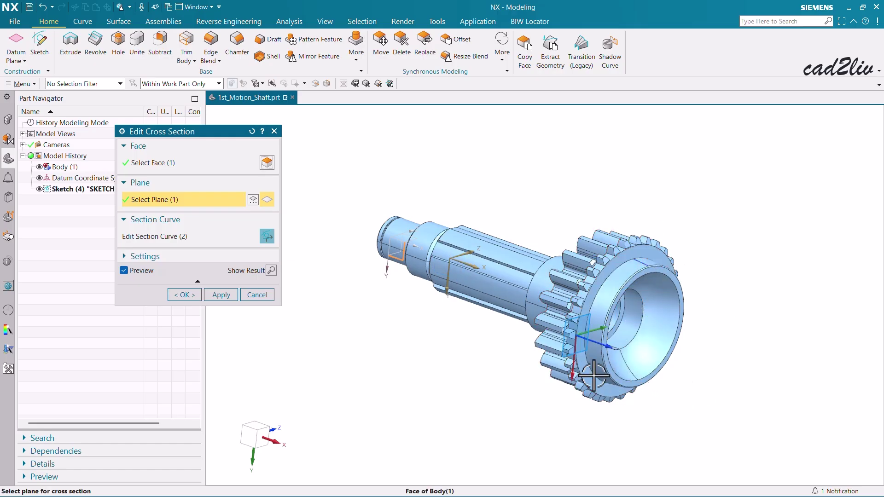
{"action": "middle_click_drag", "start_coordinate": [586, 347], "coordinate": [598, 326]}
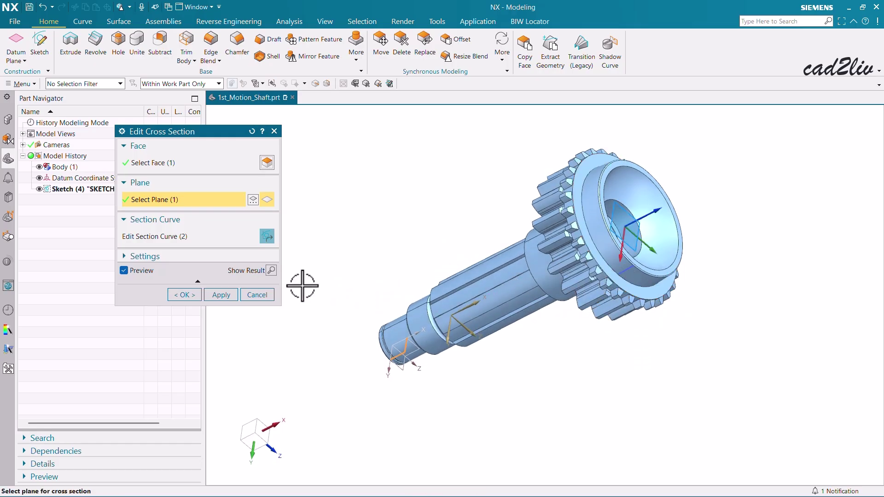
{"action": "left_click", "coordinate": [268, 237]}
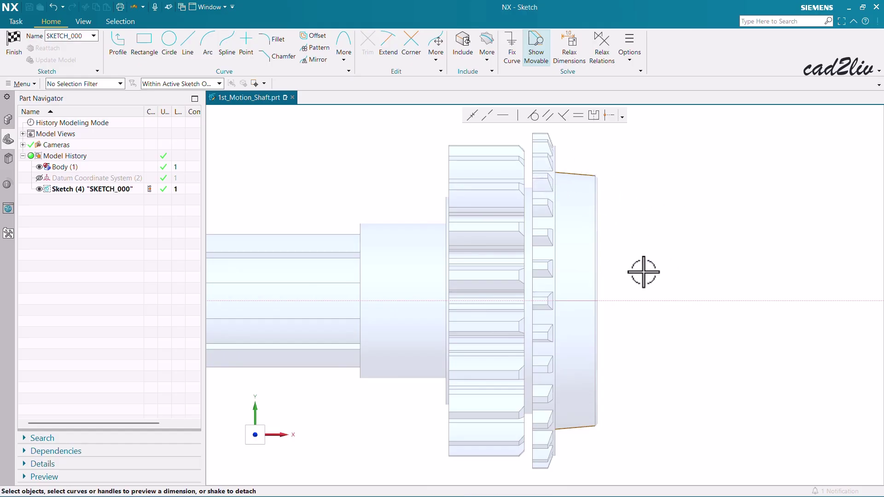
Start a rapid dimension between the shaft axis and the upper section line, and switch its measurement method to Angular
{"action": "key", "text": "d"}
{"action": "left_click", "coordinate": [640, 300]}
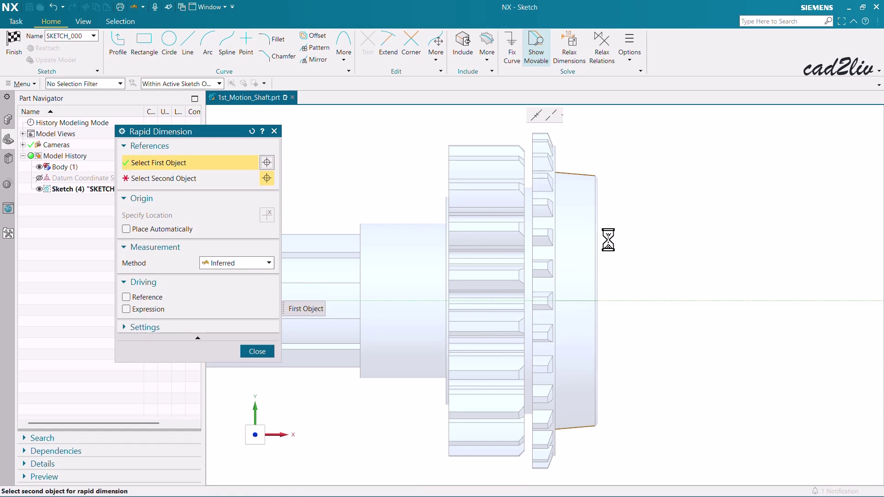
{"action": "left_click", "coordinate": [575, 174]}
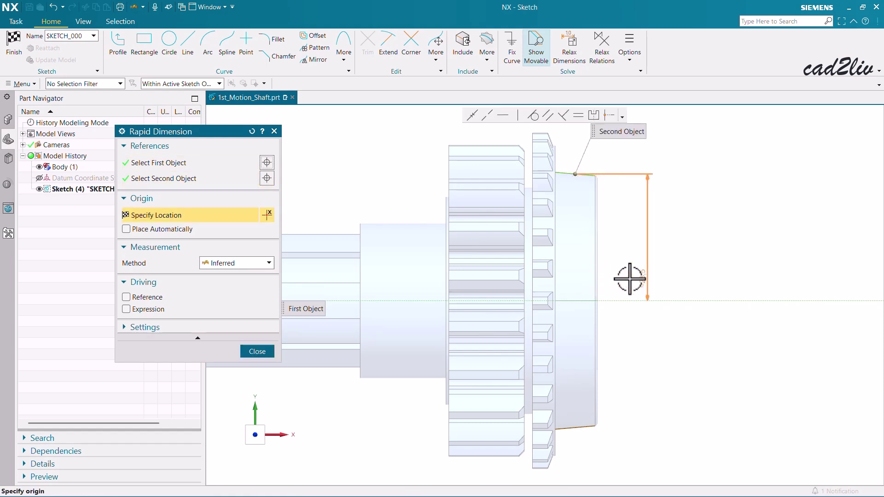
{"action": "left_click", "coordinate": [255, 262]}
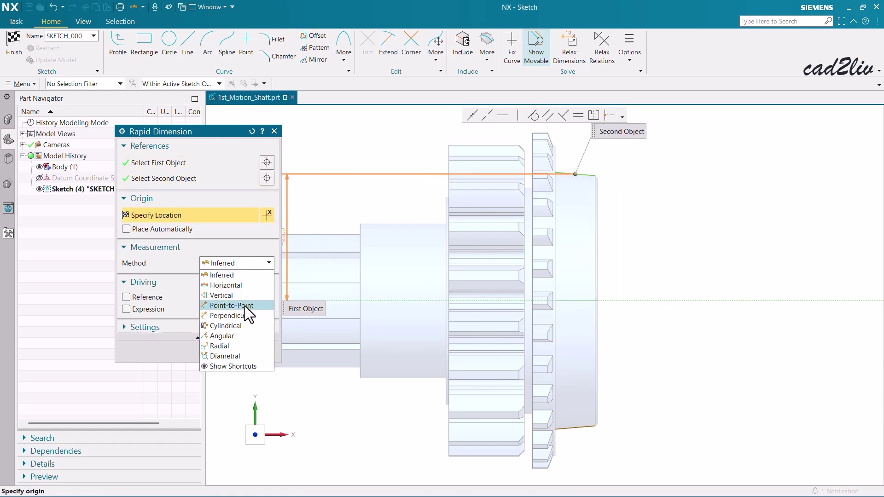
{"action": "left_click", "coordinate": [239, 336]}
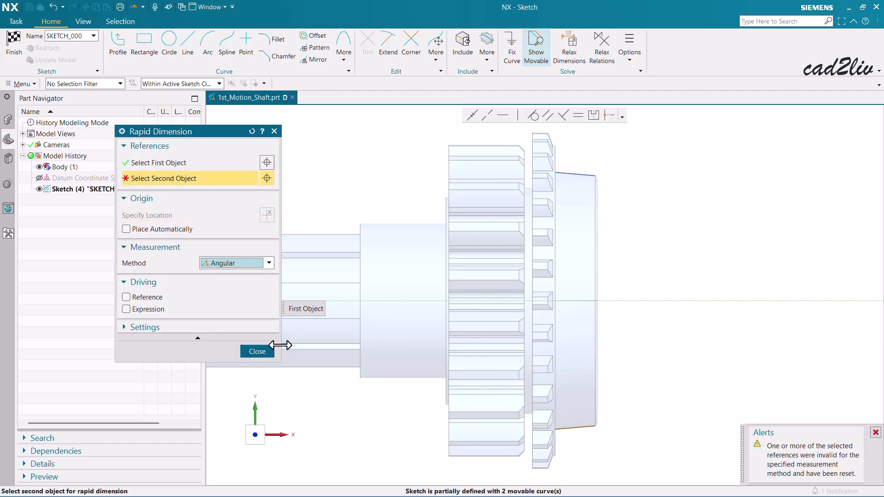
{"action": "left_click", "coordinate": [259, 351]}
Dimension the angle between the upper sloped section line and the shaft axis, and set it to 5°
{"action": "key", "text": "d"}
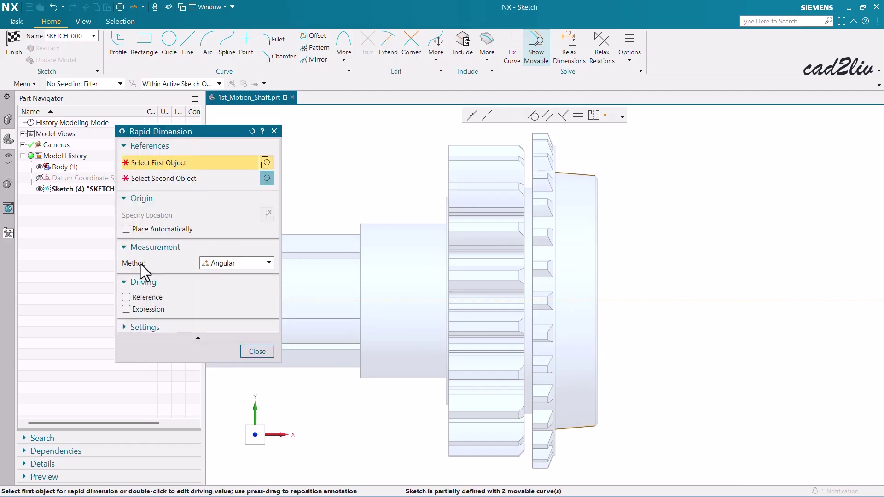
{"action": "left_click", "coordinate": [578, 174]}
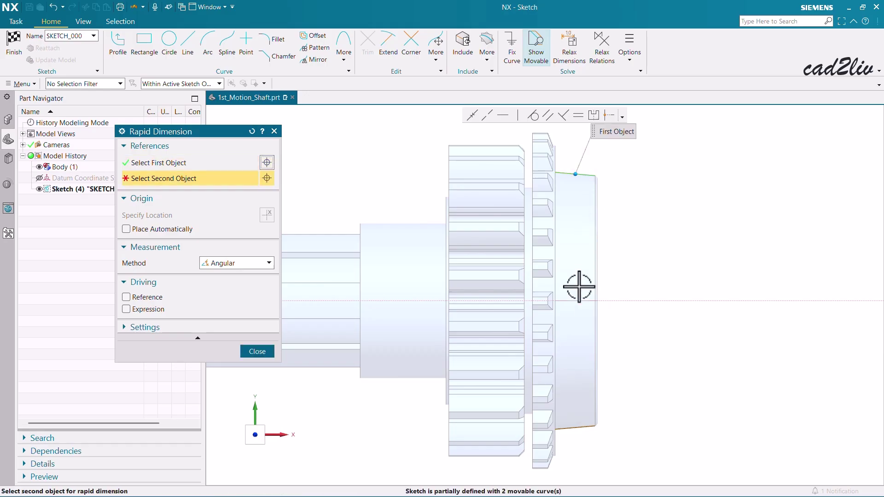
{"action": "left_click", "coordinate": [578, 300]}
{"action": "left_click", "coordinate": [579, 244]}
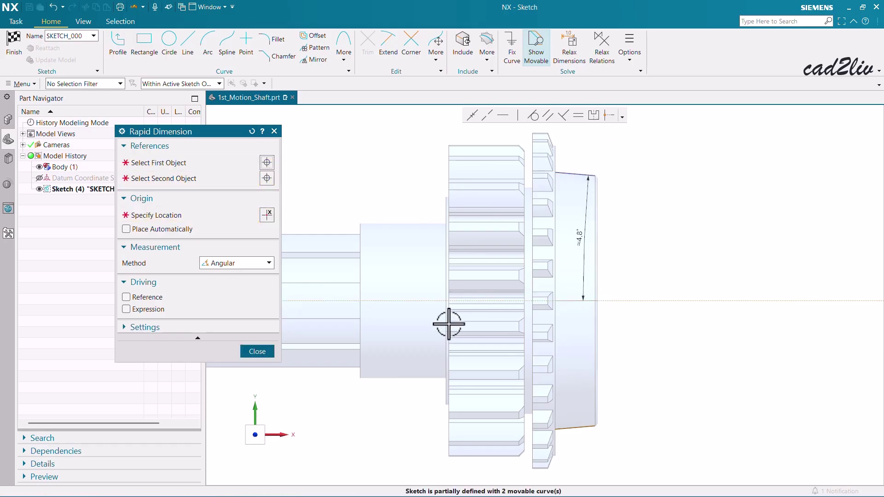
{"action": "left_click", "coordinate": [258, 351]}
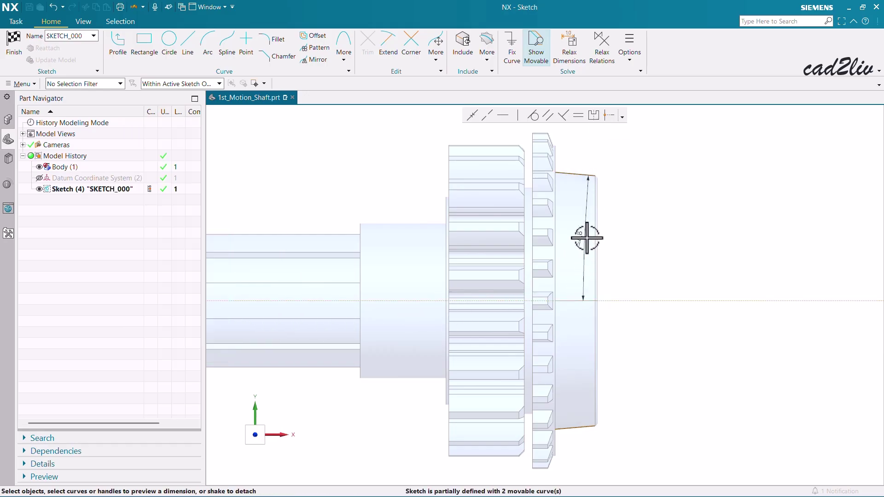
{"action": "double_click", "coordinate": [583, 237]}
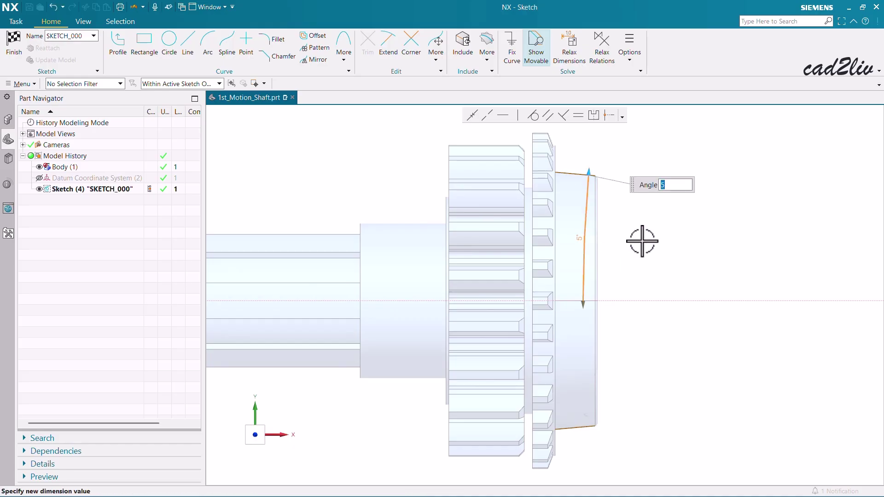
{"action": "key", "text": "Return"}
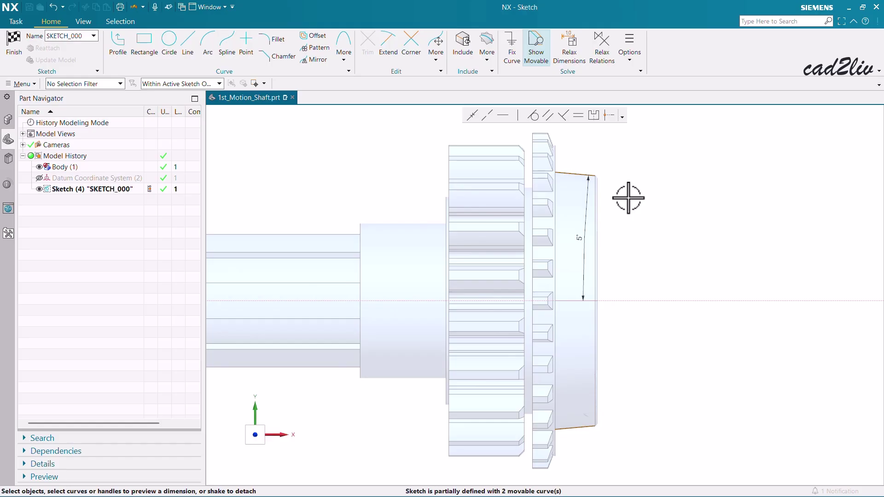
Add a vertical dimension from the outer endpoint of the upper section line to the sketch origin, placed beyond the collar
{"action": "key", "text": "d"}
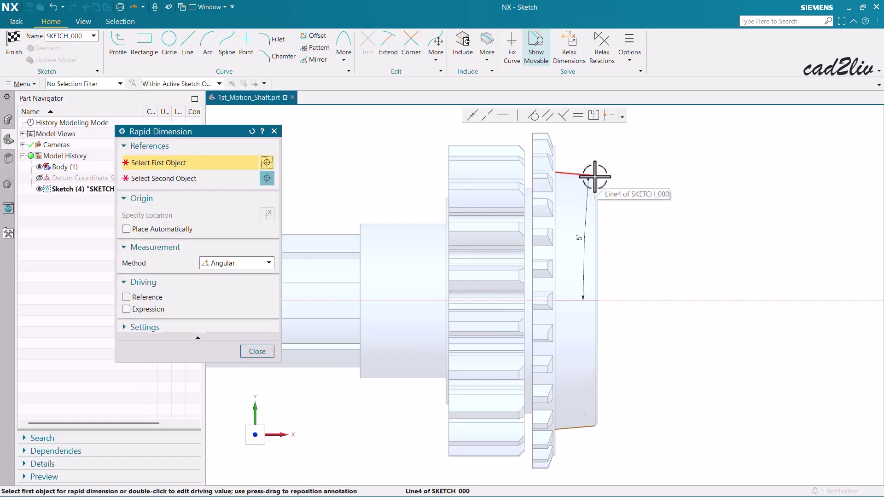
{"action": "left_click", "coordinate": [241, 264]}
{"action": "left_click", "coordinate": [241, 296]}
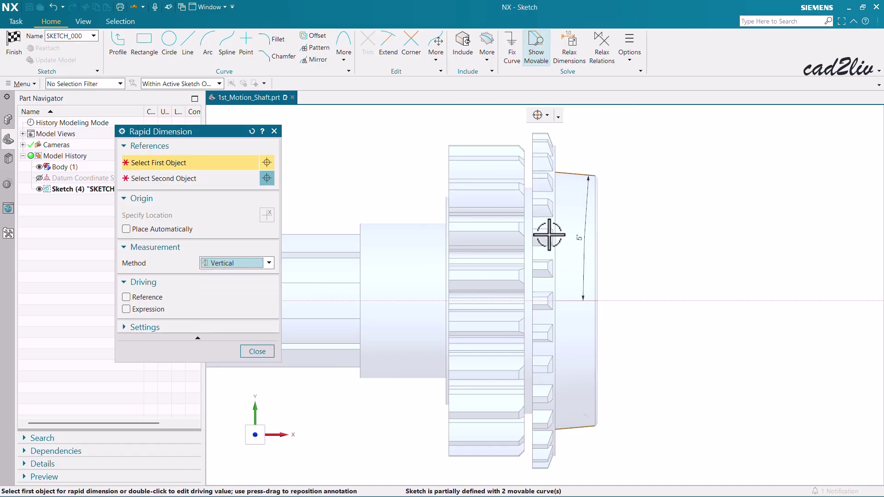
{"action": "left_click", "coordinate": [596, 176]}
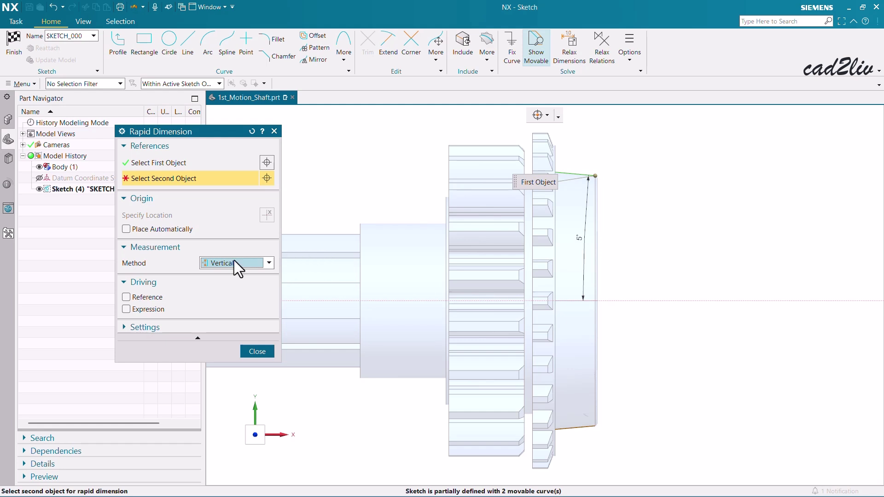
{"action": "scroll", "coordinate": [722, 287], "scroll_direction": "down", "scroll_amount": 5}
{"action": "left_click", "coordinate": [467, 291]}
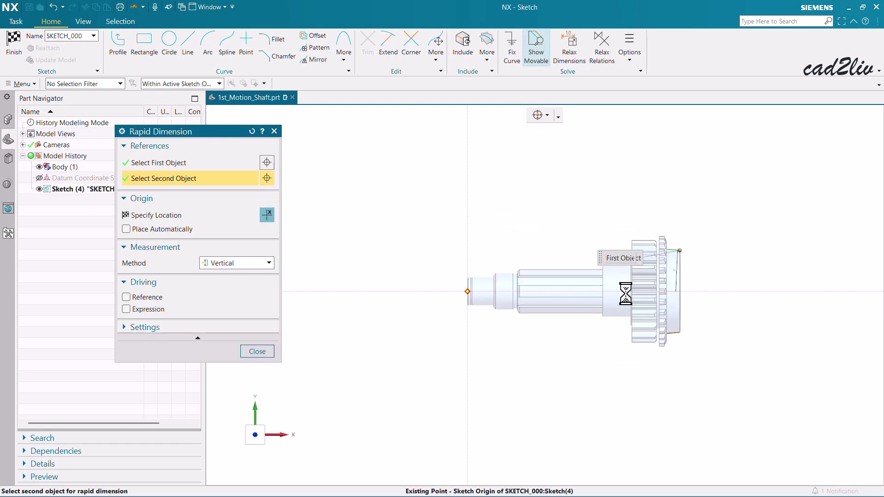
{"action": "scroll", "coordinate": [737, 266], "scroll_direction": "up", "scroll_amount": 6}
{"action": "left_click", "coordinate": [695, 288]}
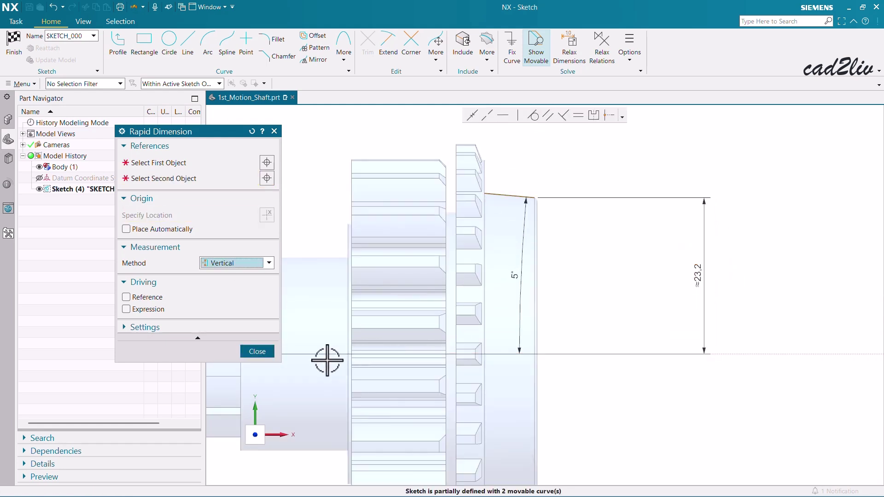
Set the vertical distance from the shaft axis to the upper section line's outer endpoint to 25
{"action": "left_click", "coordinate": [260, 353]}
{"action": "double_click", "coordinate": [705, 270]}
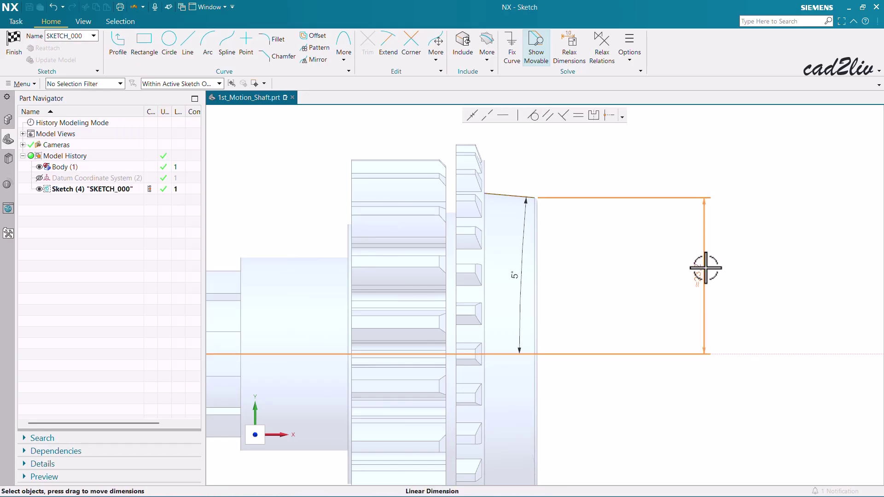
{"action": "type", "text": "25"}
{"action": "key", "text": "Return"}
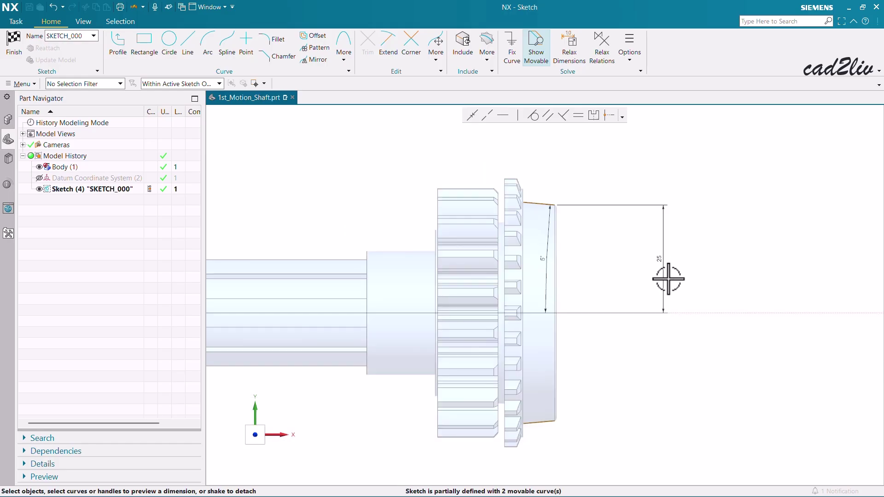
Finish the section curve sketch and return to the Edit Cross Section definition
{"action": "scroll", "coordinate": [539, 253], "scroll_direction": "down", "scroll_amount": 3}
{"action": "scroll", "coordinate": [524, 240], "scroll_direction": "up", "scroll_amount": 1}
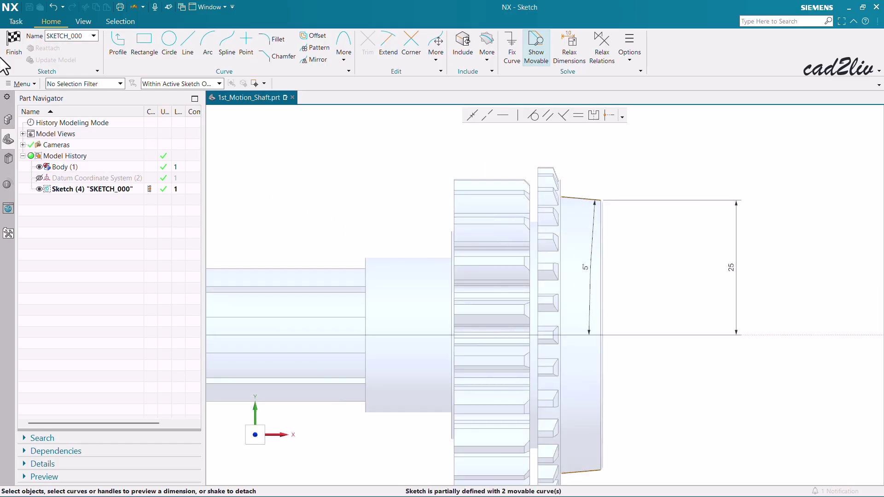
{"action": "left_click", "coordinate": [14, 44]}
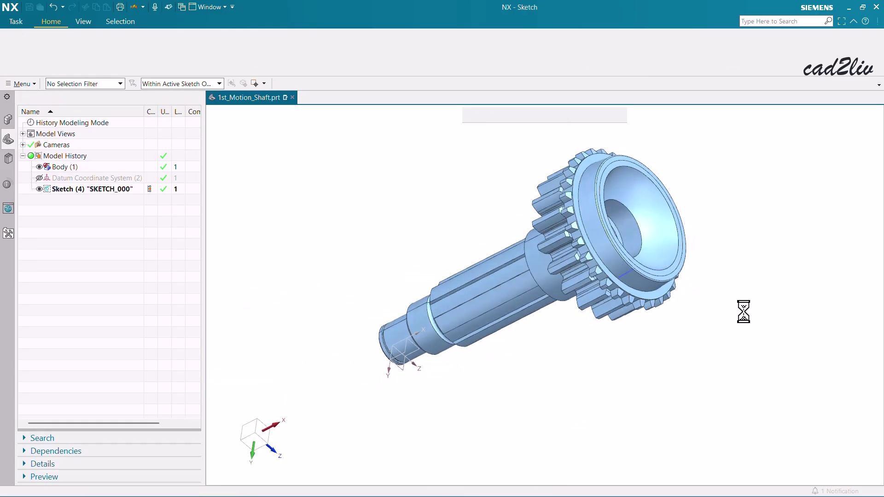
{"action": "scroll", "coordinate": [700, 168], "scroll_direction": "up", "scroll_amount": 1}
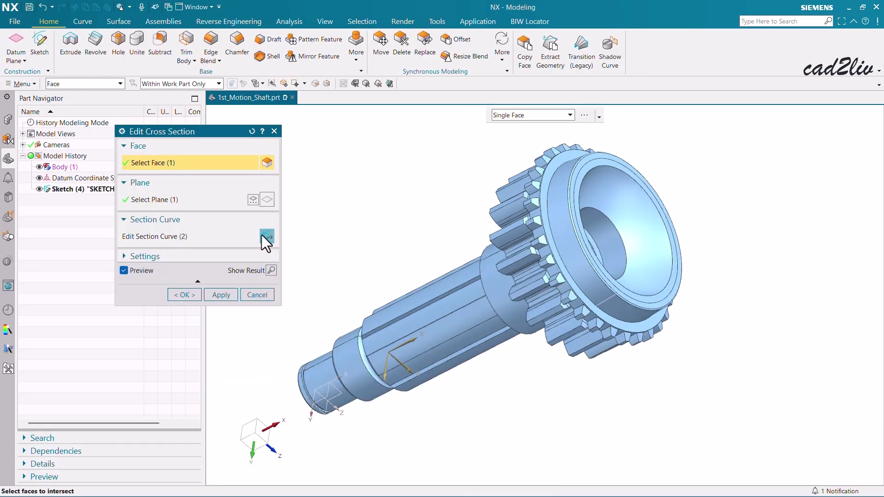
Accept the Edit Cross Section definition to reshape the conical collar at the gear end of the shaft
{"action": "left_click", "coordinate": [185, 295]}
{"action": "scroll", "coordinate": [595, 272], "scroll_direction": "up", "scroll_amount": 3}
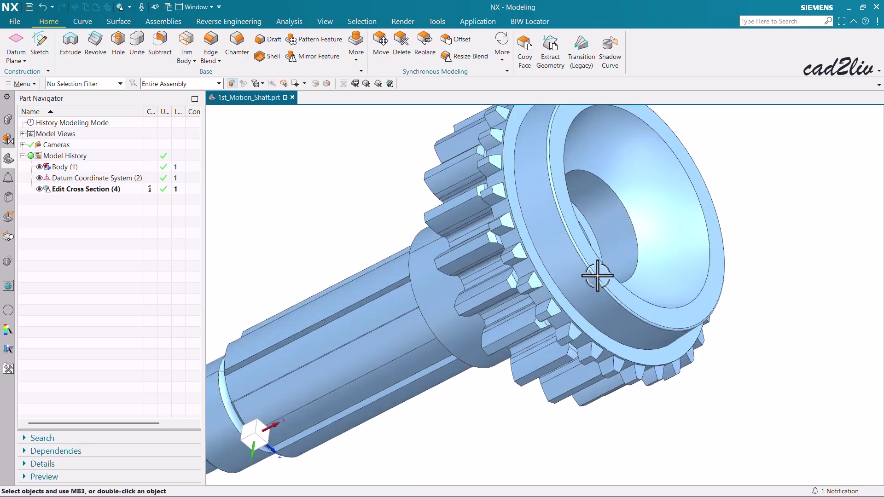
{"action": "middle_click_drag", "start_coordinate": [581, 313], "coordinate": [558, 387]}
{"action": "scroll", "coordinate": [558, 387], "scroll_direction": "down", "scroll_amount": 2}
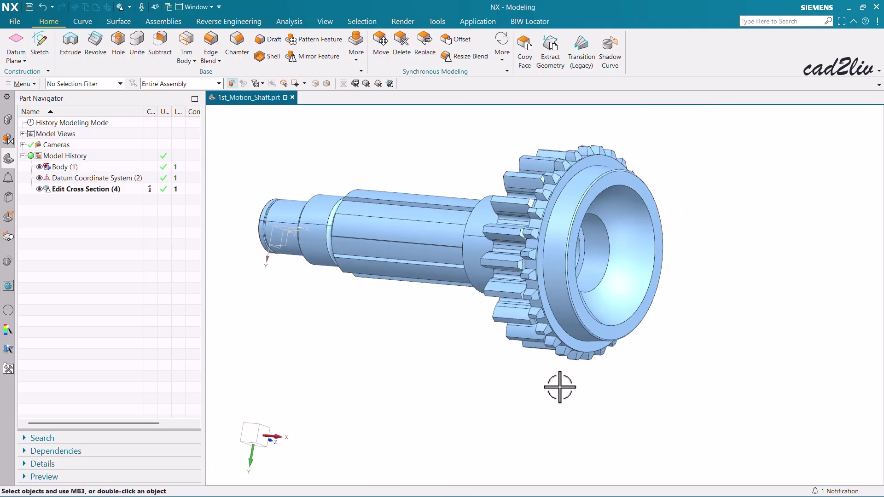
Compare the collar before and after the cross section edit by undoing and redoing the edit
{"action": "scroll", "coordinate": [642, 196], "scroll_direction": "up", "scroll_amount": 2}
{"action": "middle_click_drag", "start_coordinate": [572, 198], "coordinate": [577, 208]}
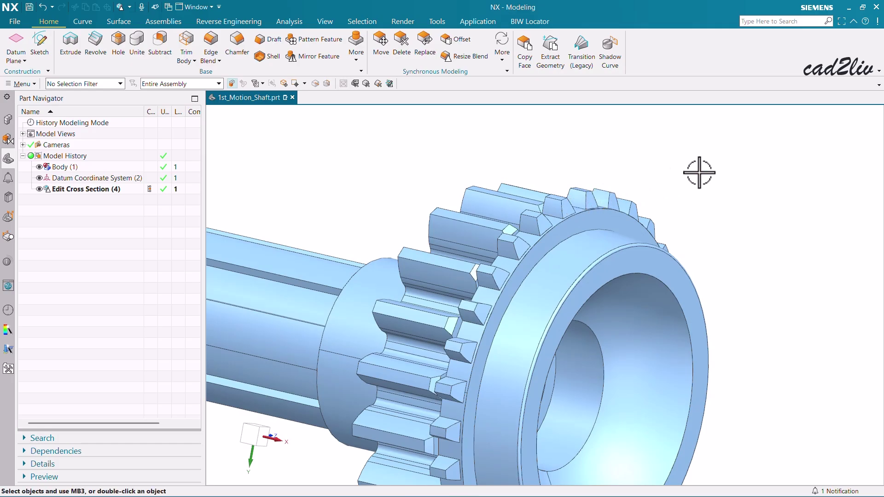
{"action": "key", "text": "ctrl+z"}
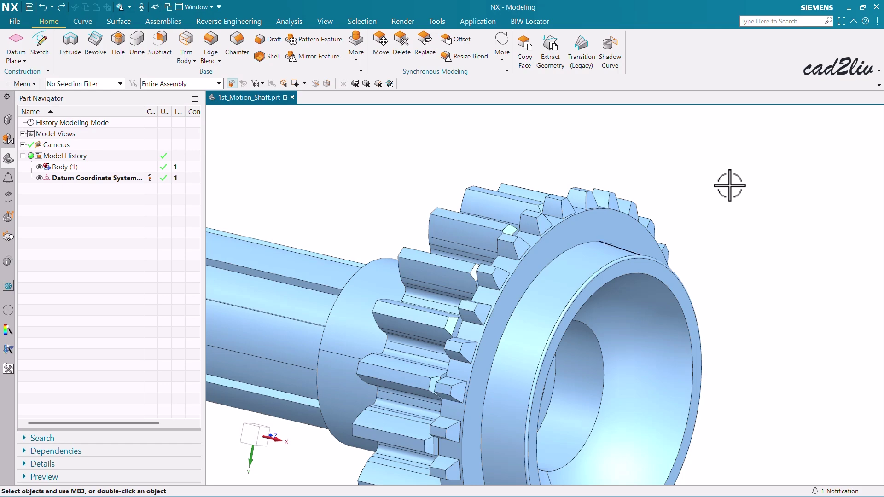
{"action": "key", "text": "ctrl+y"}
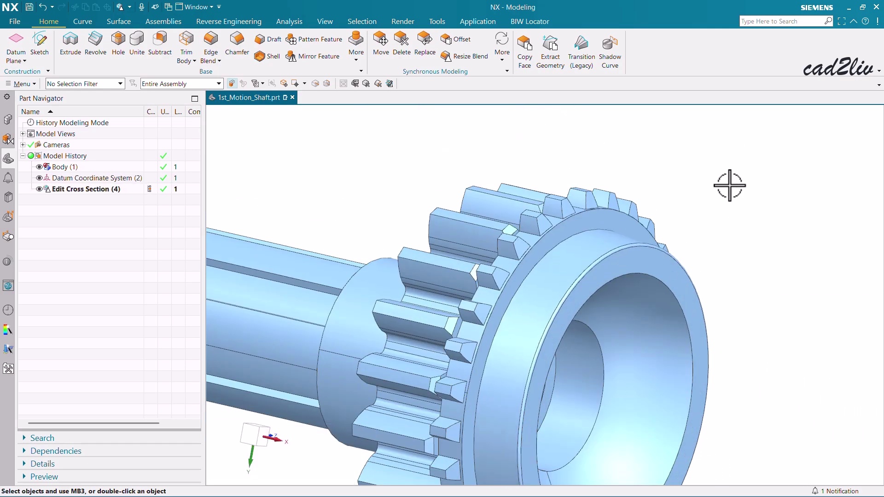
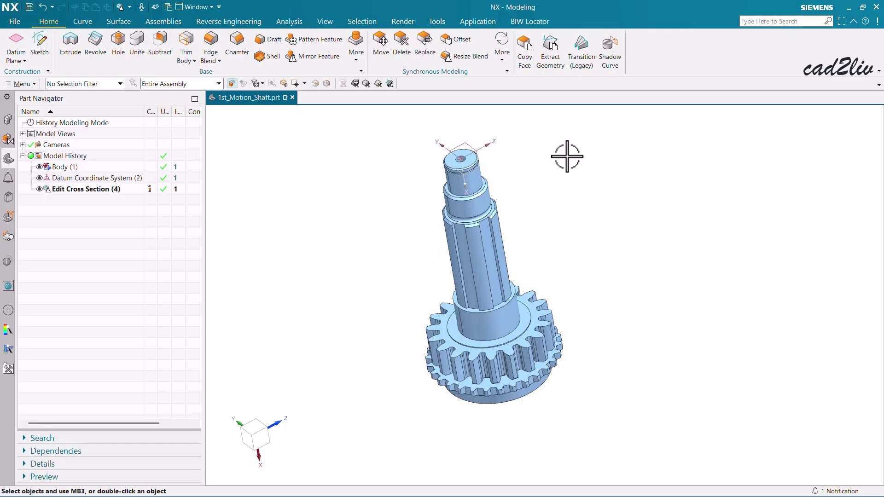
Start a new Edit Cross Section on all faces of the shaft, with the XZ datum plane as the section plane
{"action": "left_click", "coordinate": [501, 60]}
{"action": "left_click", "coordinate": [516, 87]}
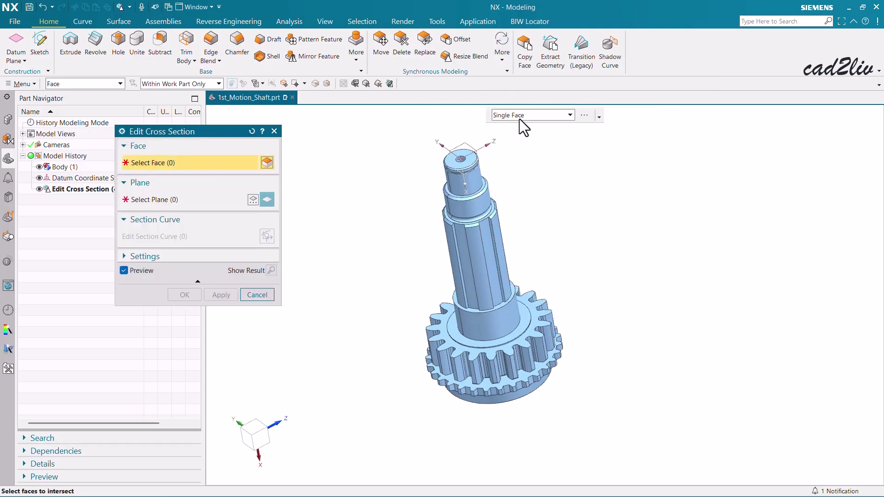
{"action": "scroll", "coordinate": [519, 116], "scroll_direction": "down", "scroll_amount": 2}
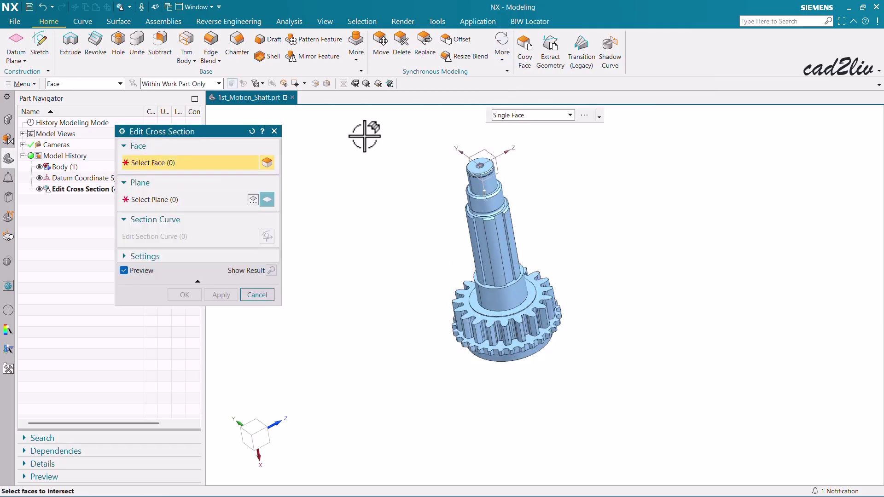
{"action": "left_click_drag", "start_coordinate": [358, 132], "coordinate": [594, 379]}
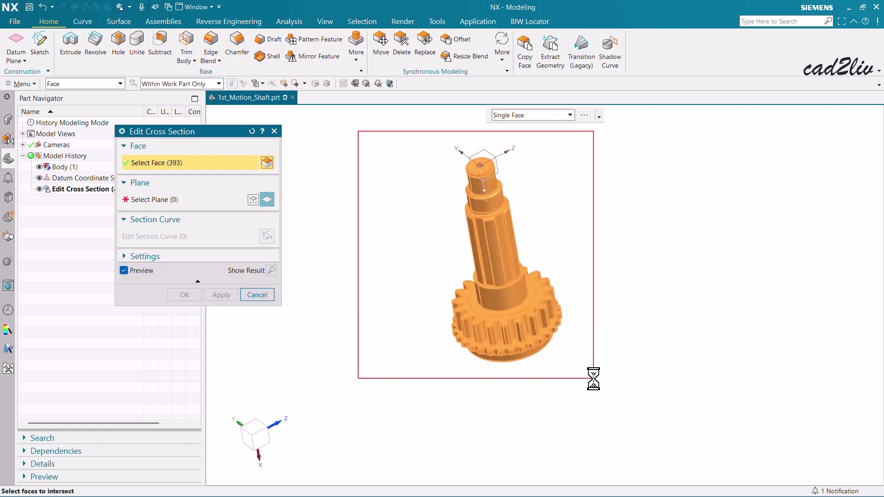
{"action": "left_click", "coordinate": [207, 203]}
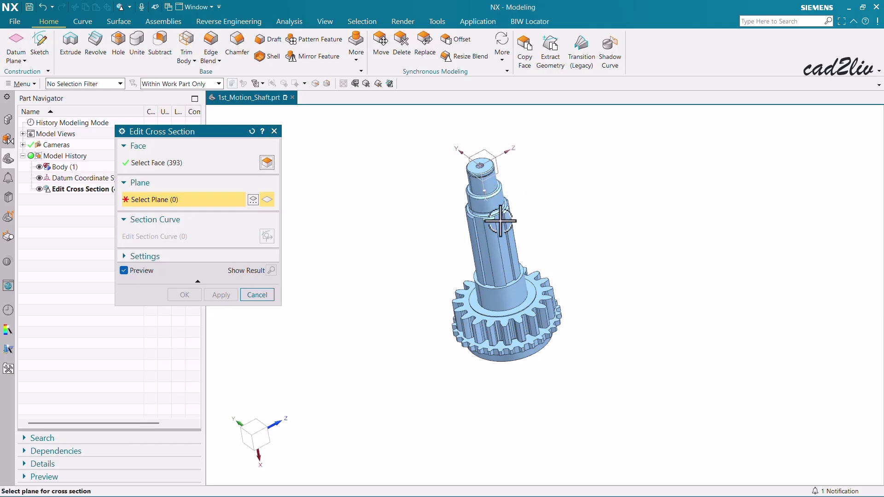
{"action": "middle_click_drag", "start_coordinate": [502, 217], "coordinate": [519, 339]}
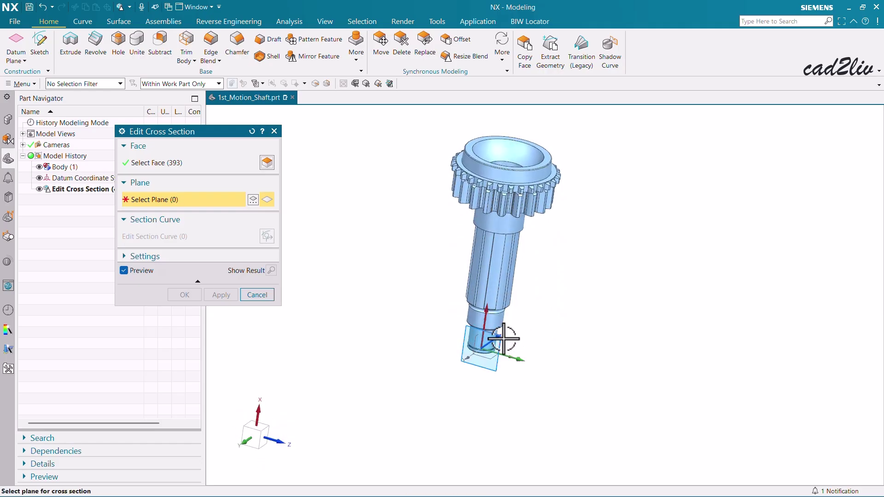
{"action": "left_click", "coordinate": [503, 338]}
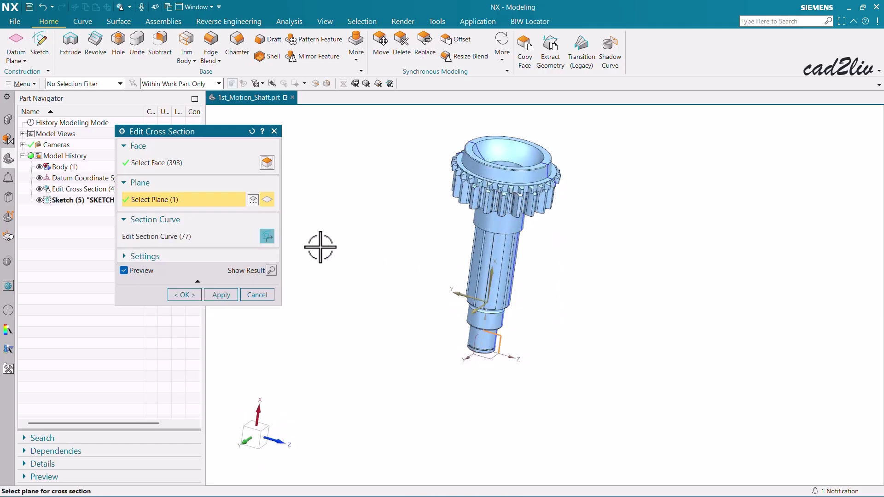
View the full-shaft section curves in the sketch and return to the Edit Cross Section definition
{"action": "left_click", "coordinate": [268, 237]}
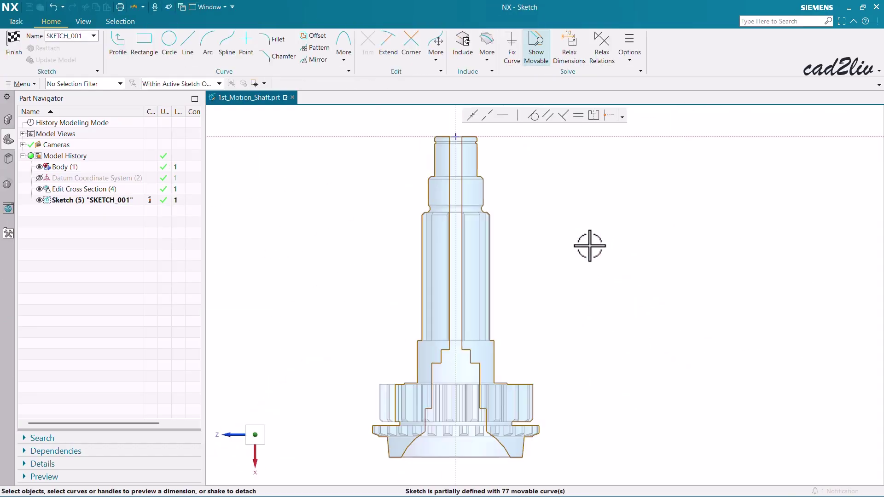
{"action": "left_click", "coordinate": [13, 42]}
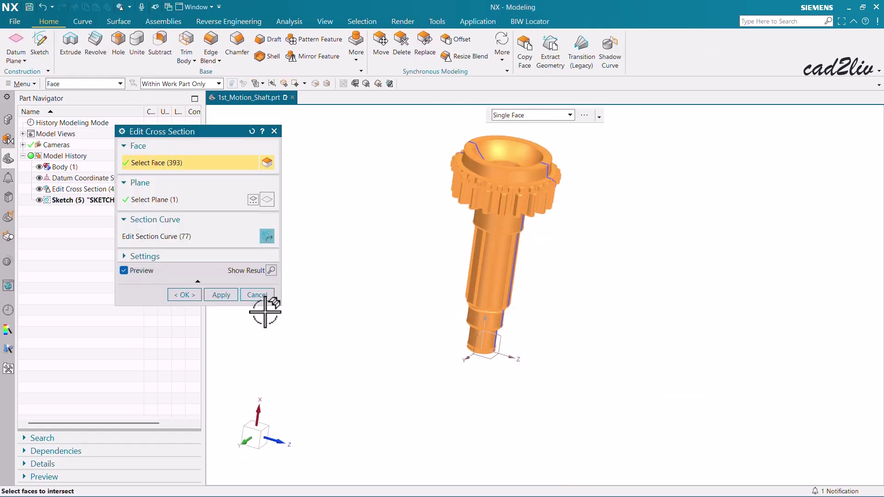
Exclude interior features in the Edit Cross Section settings and review the reduced section curves in the sketch
{"action": "left_click", "coordinate": [173, 256]}
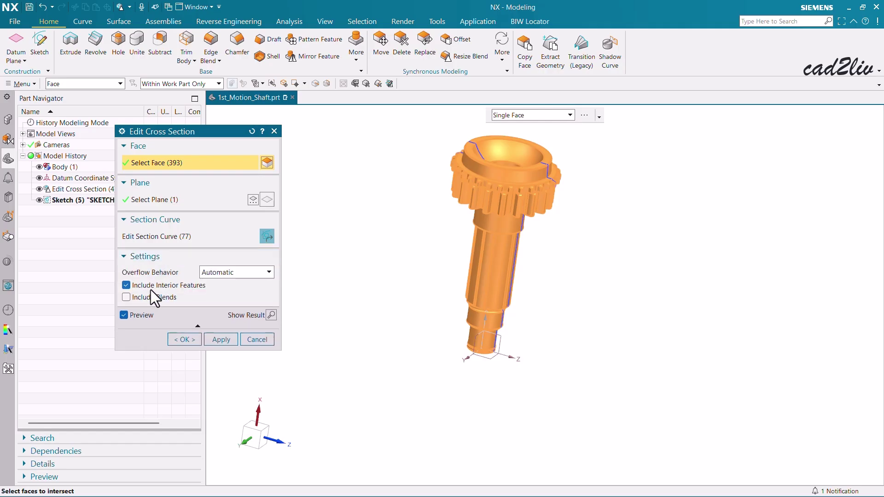
{"action": "left_click", "coordinate": [175, 288]}
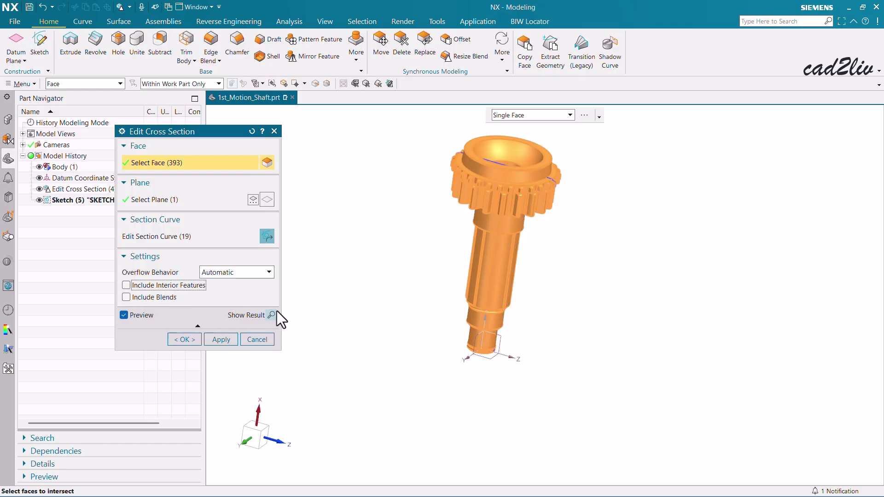
{"action": "left_click", "coordinate": [266, 236]}
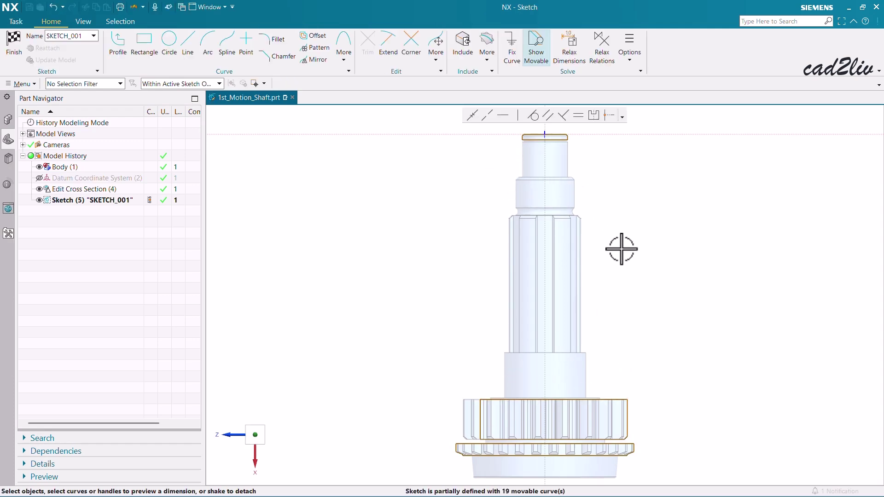
{"action": "left_click", "coordinate": [16, 22]}
{"action": "left_click", "coordinate": [21, 34]}
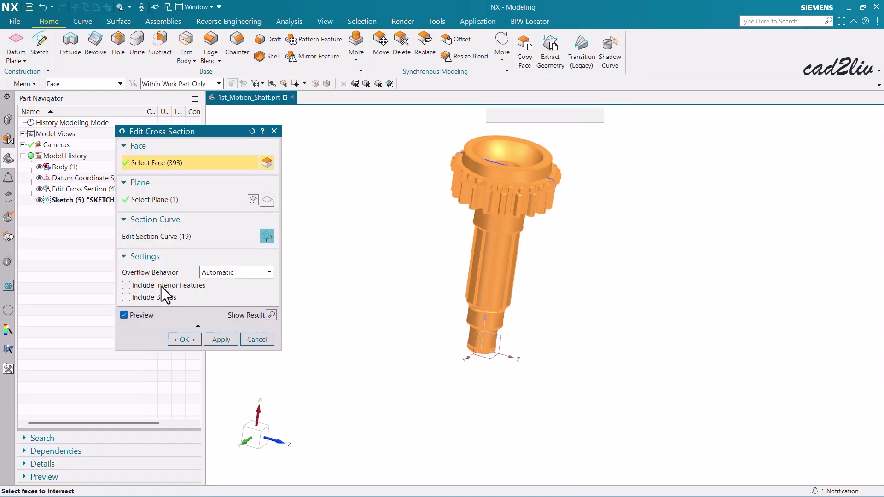
Include interior features in the cross section and open the section curves for sketch editing
{"action": "left_click", "coordinate": [162, 286]}
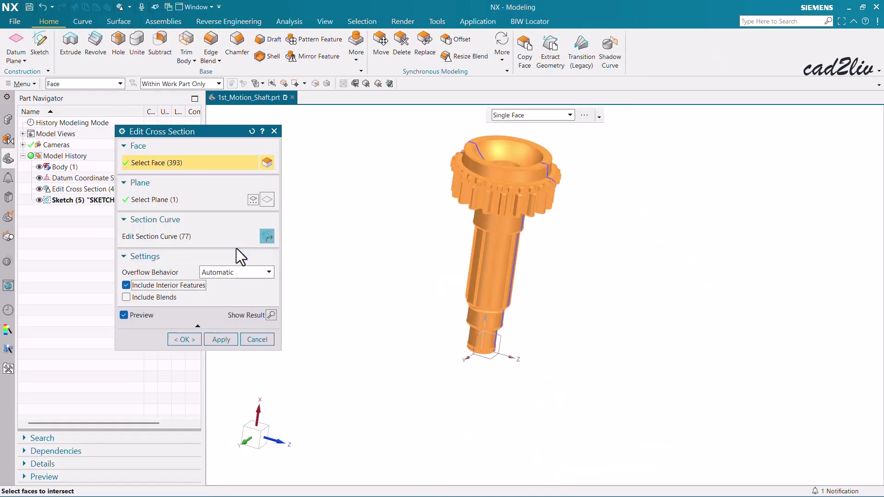
{"action": "left_click", "coordinate": [267, 236]}
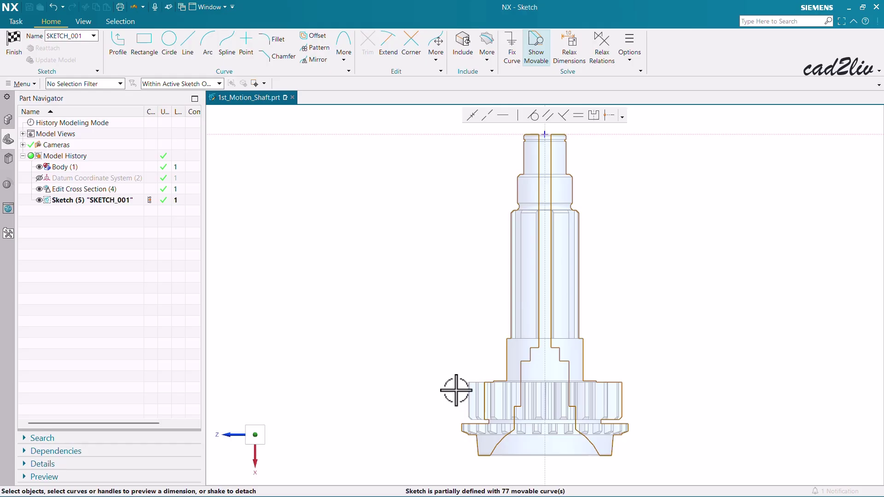
Examine the section curves along the shaft, including the groove arc above the splines and the stepped bore in the gear end
{"action": "scroll", "coordinate": [473, 262], "scroll_direction": "up", "scroll_amount": 1}
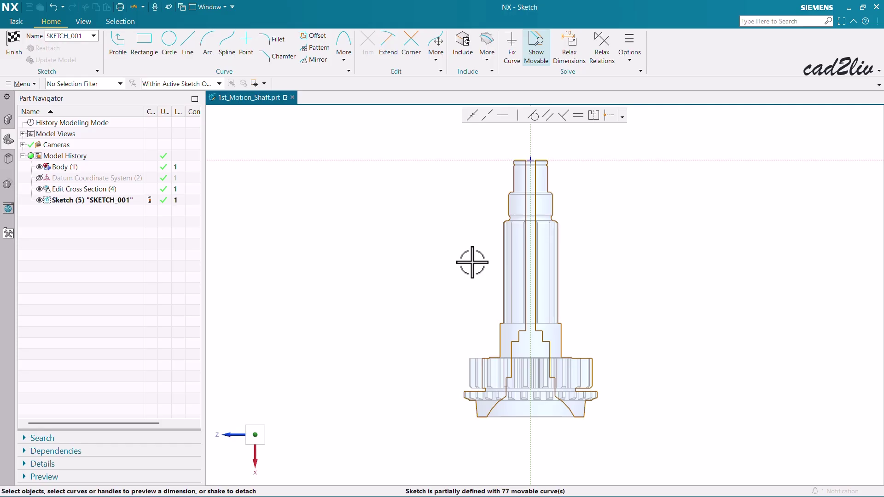
{"action": "scroll", "coordinate": [589, 197], "scroll_direction": "down", "scroll_amount": 4}
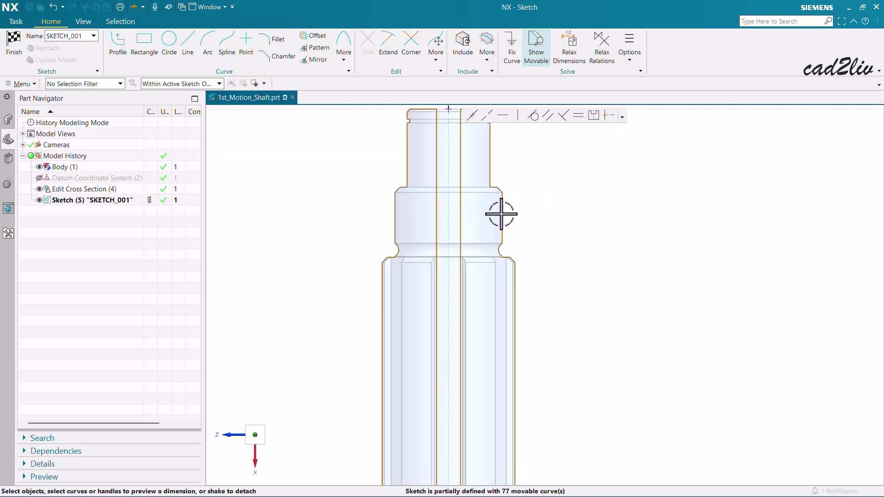
{"action": "scroll", "coordinate": [395, 210], "scroll_direction": "down", "scroll_amount": 5}
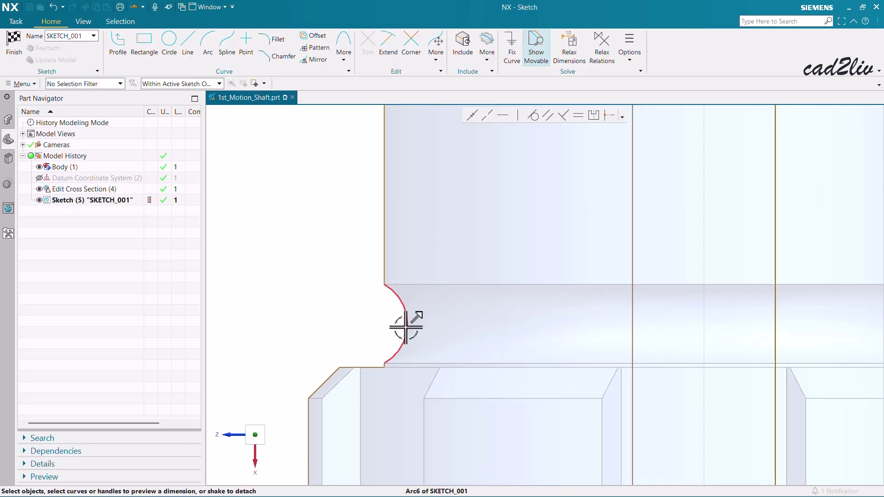
{"action": "scroll", "coordinate": [387, 365], "scroll_direction": "down", "scroll_amount": 5}
{"action": "scroll", "coordinate": [424, 287], "scroll_direction": "up", "scroll_amount": 1}
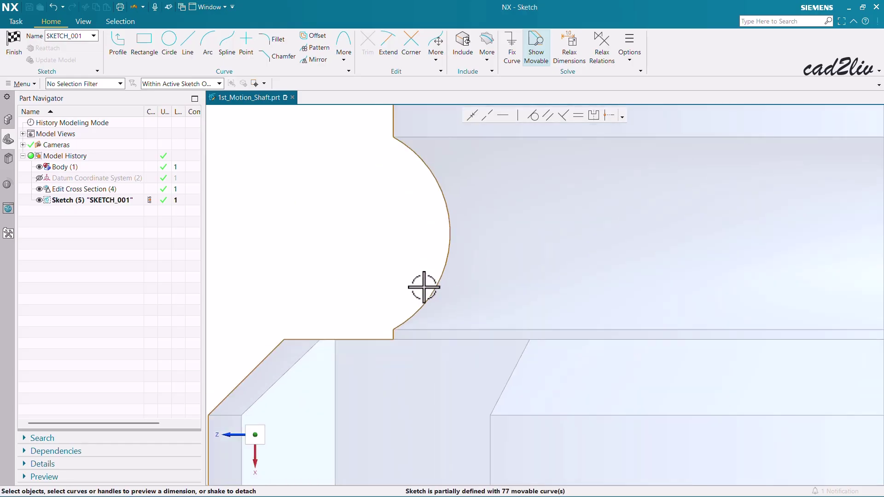
{"action": "scroll", "coordinate": [430, 199], "scroll_direction": "up", "scroll_amount": 8}
{"action": "scroll", "coordinate": [428, 388], "scroll_direction": "down", "scroll_amount": 2}
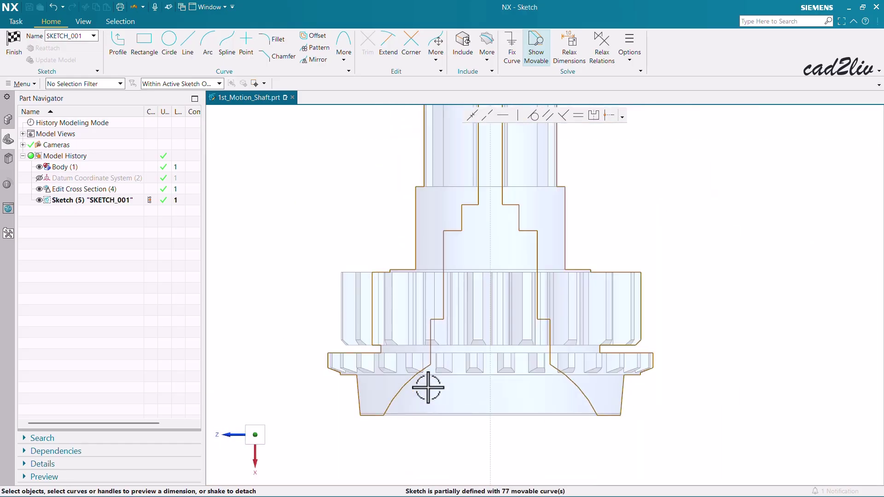
{"action": "scroll", "coordinate": [408, 292], "scroll_direction": "down", "scroll_amount": 2}
{"action": "scroll", "coordinate": [339, 213], "scroll_direction": "down", "scroll_amount": 3}
{"action": "scroll", "coordinate": [431, 248], "scroll_direction": "up", "scroll_amount": 4}
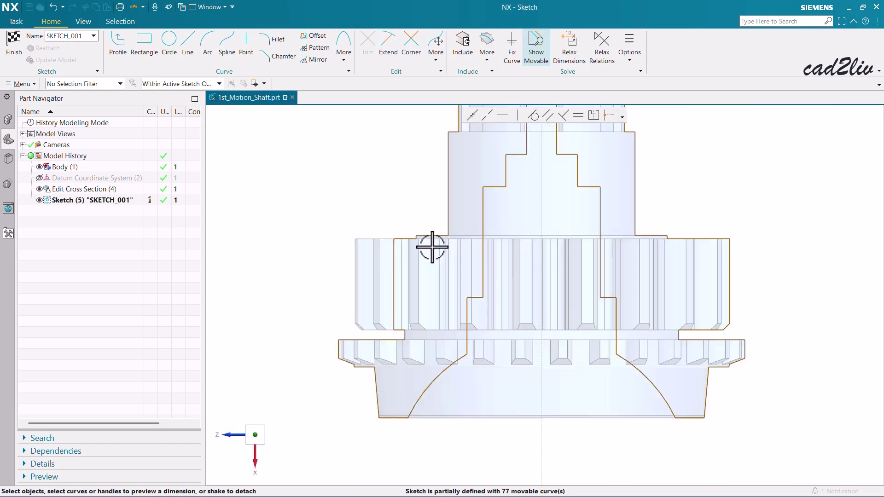
{"action": "scroll", "coordinate": [432, 247], "scroll_direction": "up", "scroll_amount": 2}
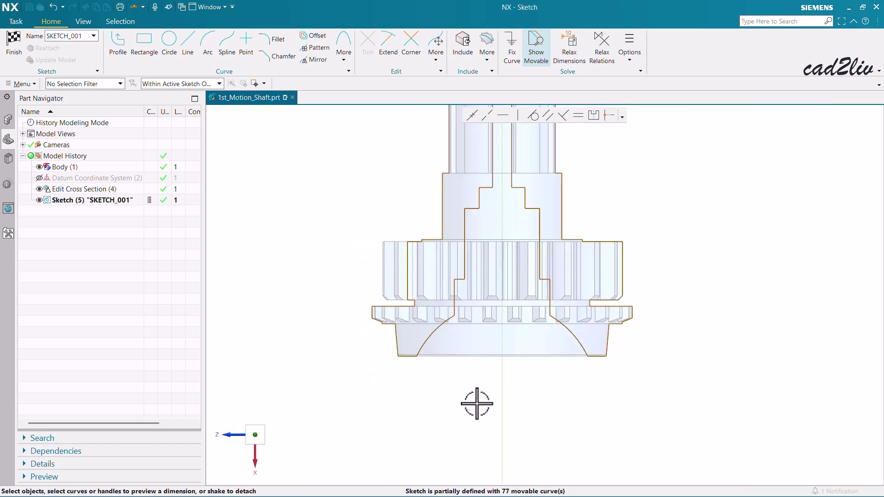
{"action": "scroll", "coordinate": [524, 341], "scroll_direction": "up", "scroll_amount": 2}
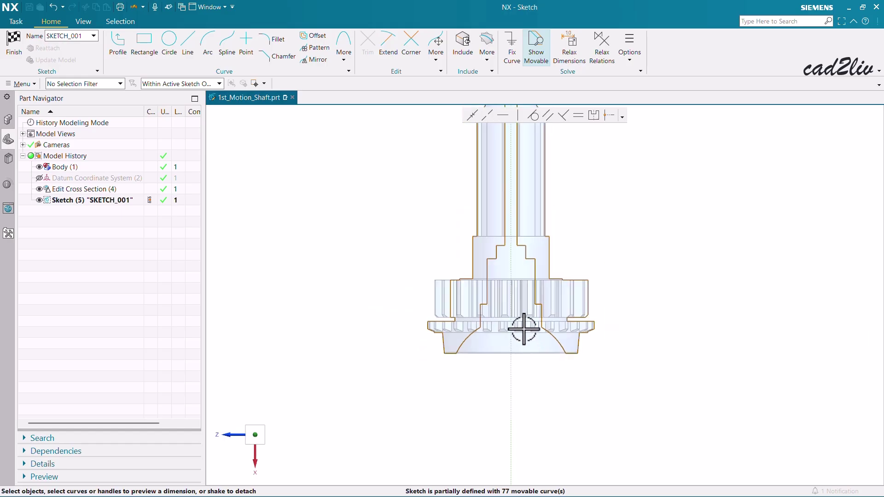
{"action": "scroll", "coordinate": [506, 313], "scroll_direction": "down", "scroll_amount": 4}
{"action": "scroll", "coordinate": [465, 288], "scroll_direction": "up", "scroll_amount": 2}
{"action": "scroll", "coordinate": [433, 280], "scroll_direction": "down", "scroll_amount": 1}
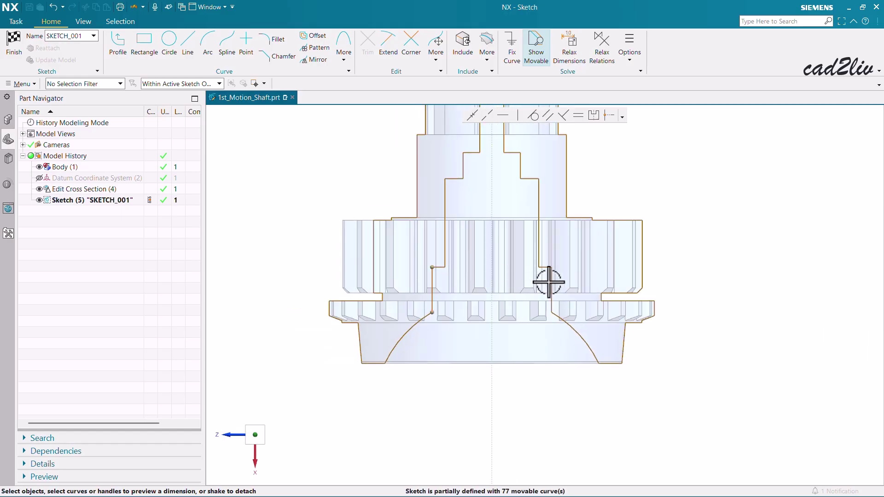
Add an Inferred rapid dimension between the two lowest vertical bore lines at the gear end, placed below the collar
{"action": "key", "text": "d"}
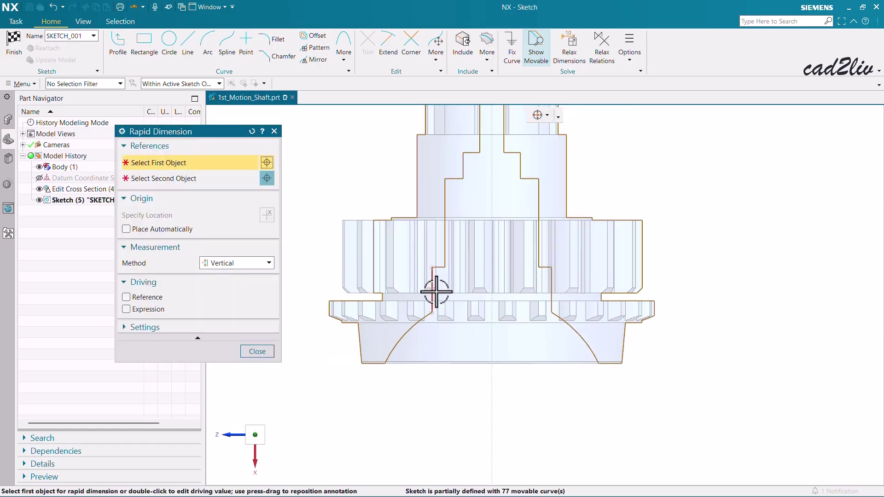
{"action": "scroll", "coordinate": [436, 295], "scroll_direction": "down", "scroll_amount": 3}
{"action": "left_click", "coordinate": [245, 263]}
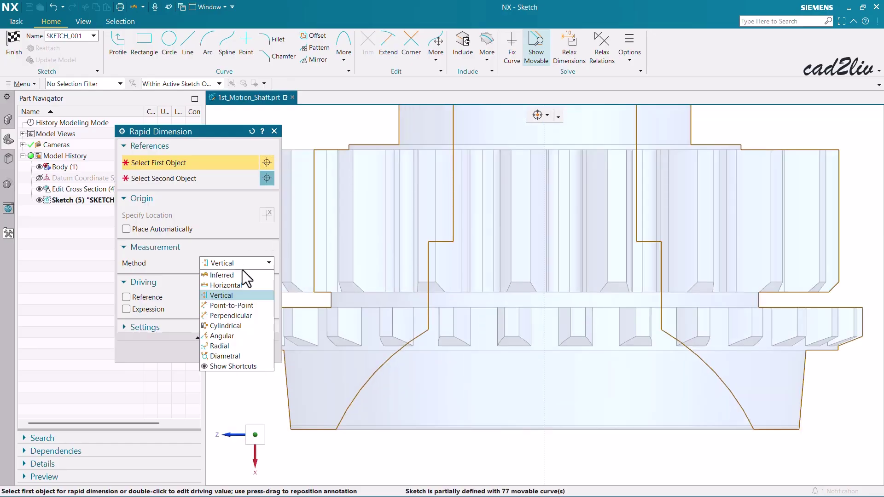
{"action": "left_click", "coordinate": [242, 275]}
{"action": "left_click", "coordinate": [430, 300]}
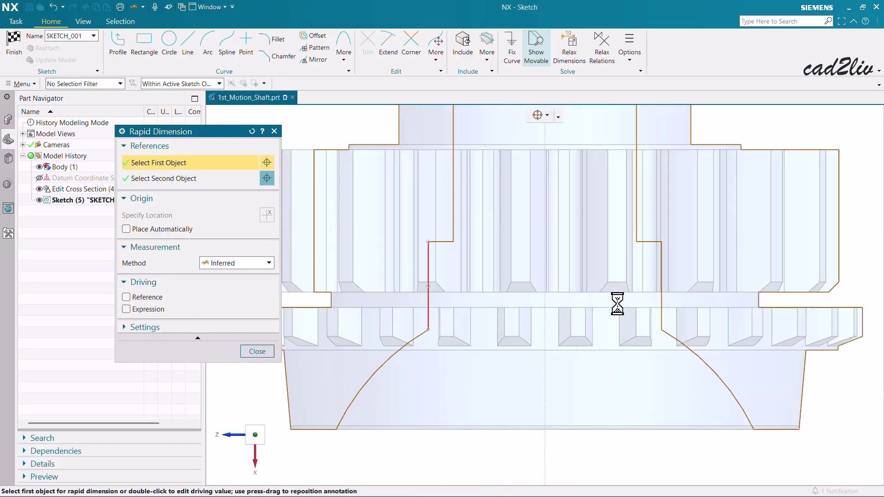
{"action": "left_click", "coordinate": [660, 291]}
{"action": "scroll", "coordinate": [533, 352], "scroll_direction": "up", "scroll_amount": 4}
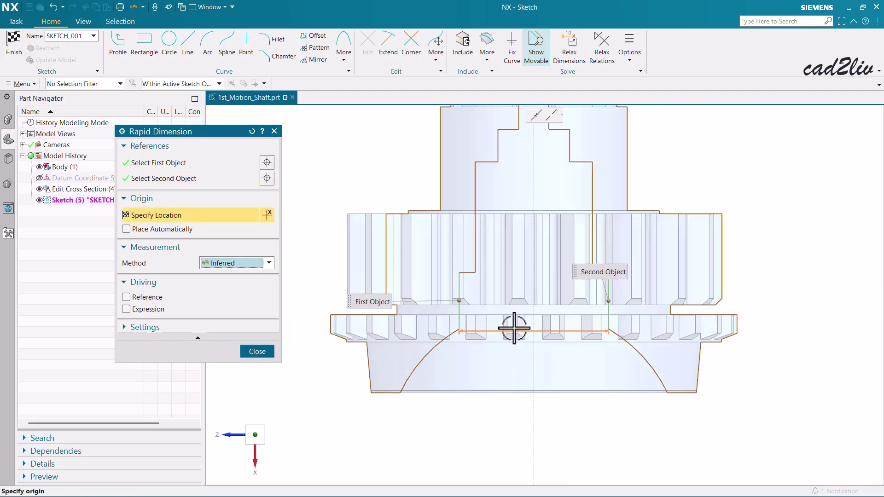
{"action": "left_click", "coordinate": [530, 432]}
{"action": "scroll", "coordinate": [511, 440], "scroll_direction": "down", "scroll_amount": 3}
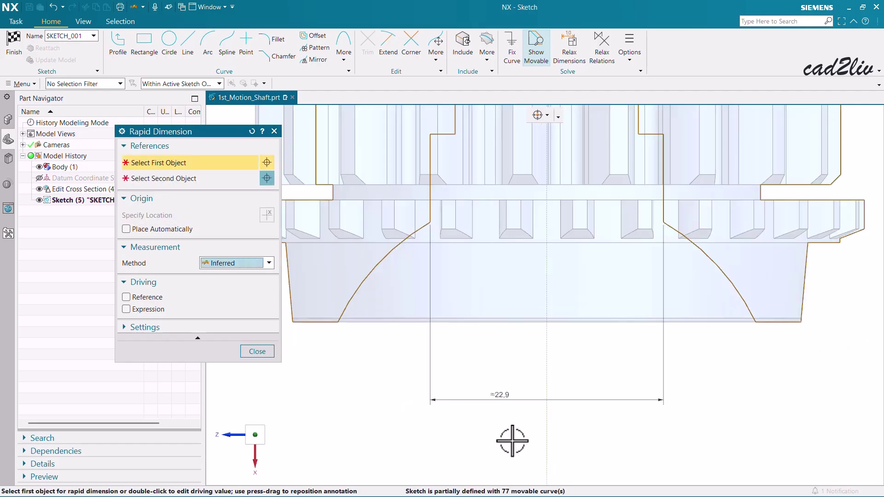
{"action": "left_click", "coordinate": [259, 352]}
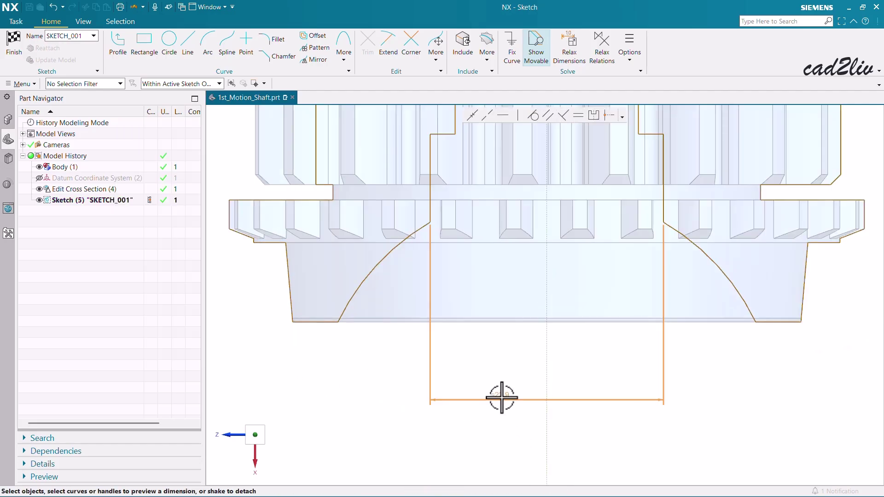
Set the distance between the two lowest vertical bore lines at the gear end to 30
{"action": "double_click", "coordinate": [499, 395]}
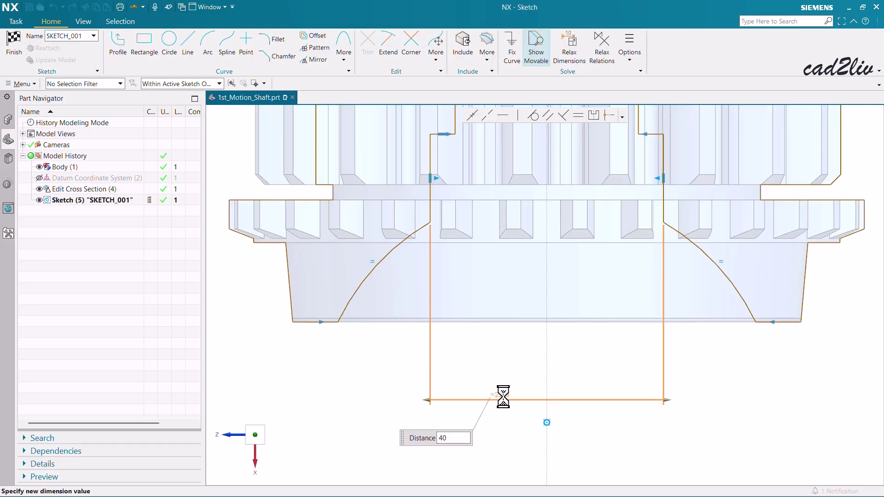
{"action": "scroll", "coordinate": [511, 389], "scroll_direction": "up", "scroll_amount": 2}
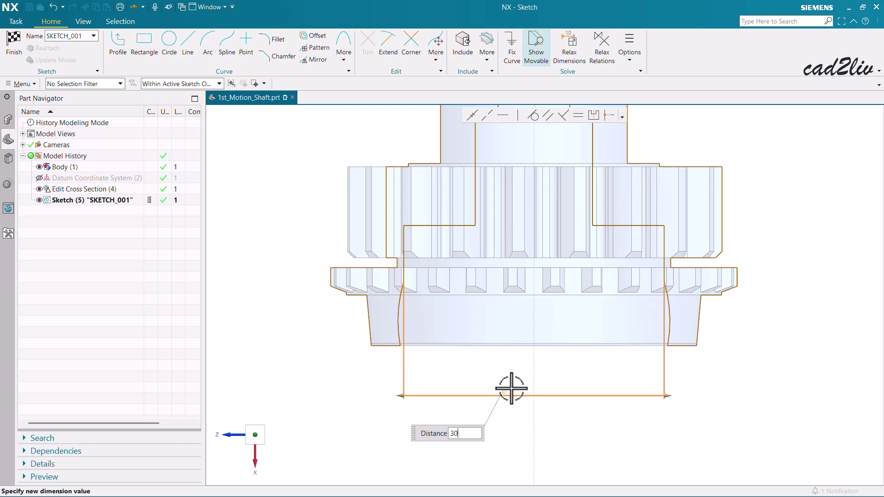
{"action": "key", "text": "Return"}
{"action": "scroll", "coordinate": [509, 368], "scroll_direction": "down", "scroll_amount": 3}
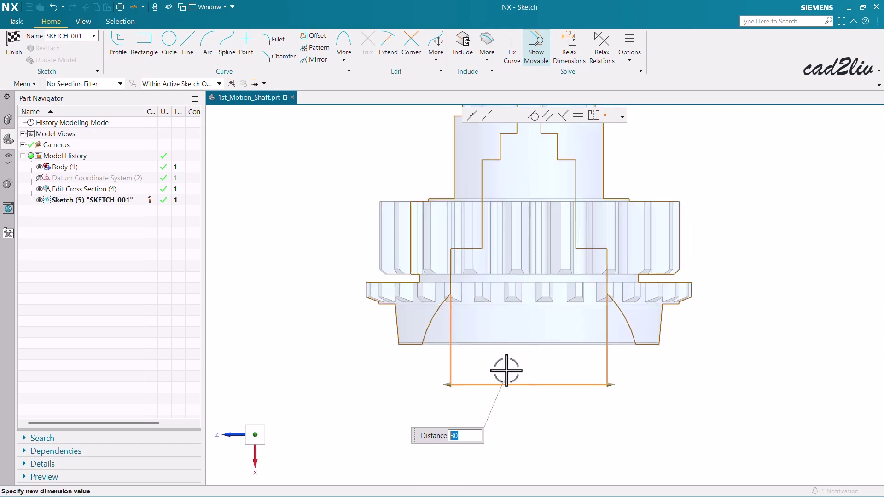
{"action": "key", "text": "Escape"}
{"action": "scroll", "coordinate": [517, 391], "scroll_direction": "down", "scroll_amount": 2}
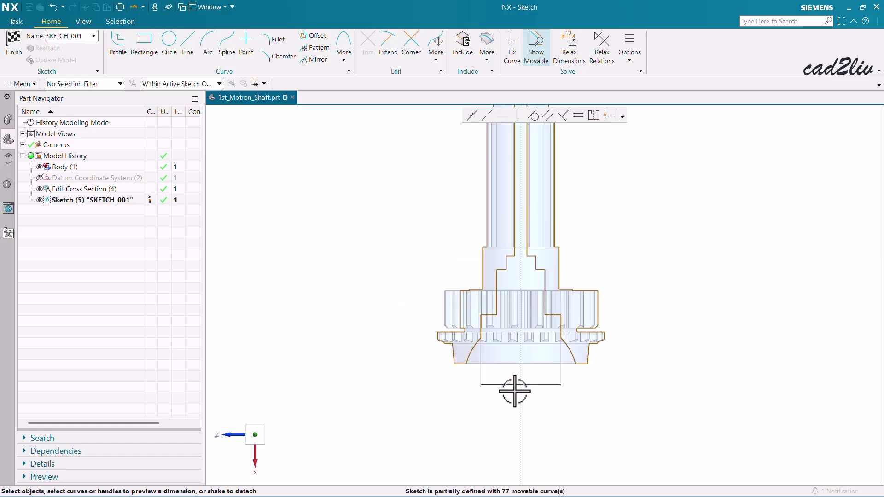
Enable Fixed Text Height on Screen in the settings of the active sketch
{"action": "left_click", "coordinate": [36, 84]}
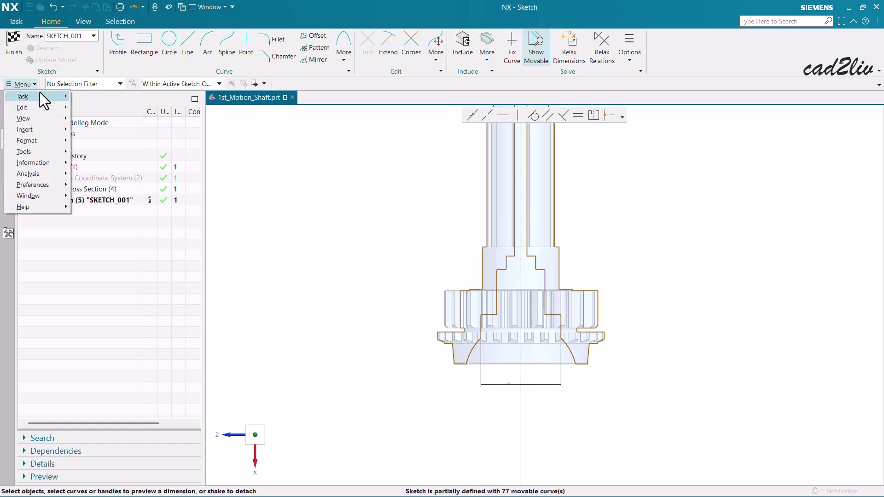
{"action": "mouse_move", "coordinate": [40, 94]}
{"action": "left_click", "coordinate": [121, 131]}
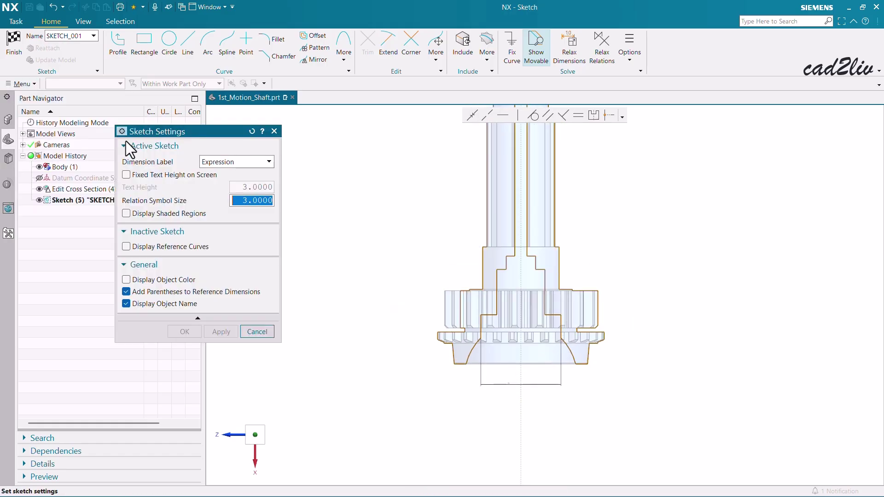
{"action": "left_click", "coordinate": [128, 175]}
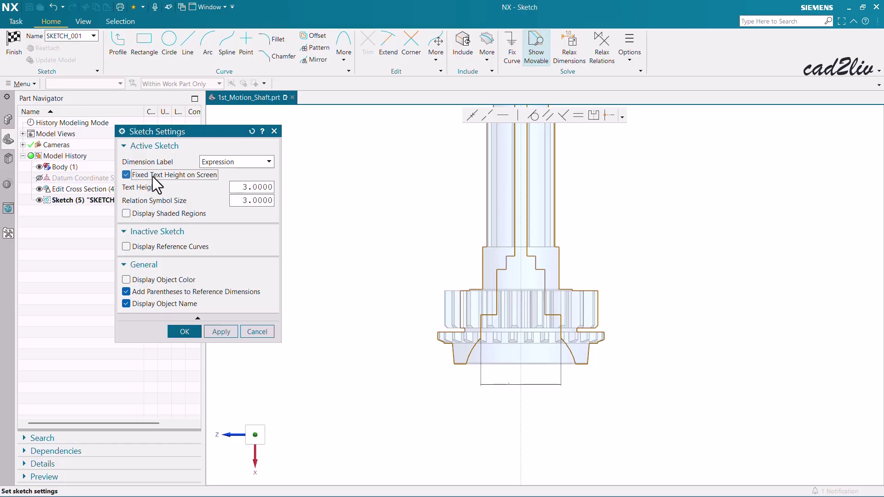
{"action": "left_click", "coordinate": [185, 332]}
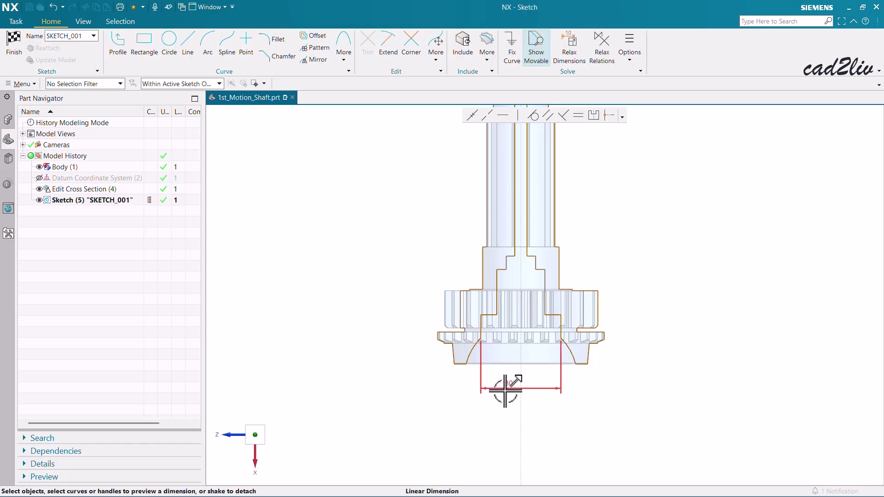
Dimension the distance between the vertical lines of the bore step directly inward from the 30-wide one and set it to 15
{"action": "scroll", "coordinate": [529, 375], "scroll_direction": "up", "scroll_amount": 3}
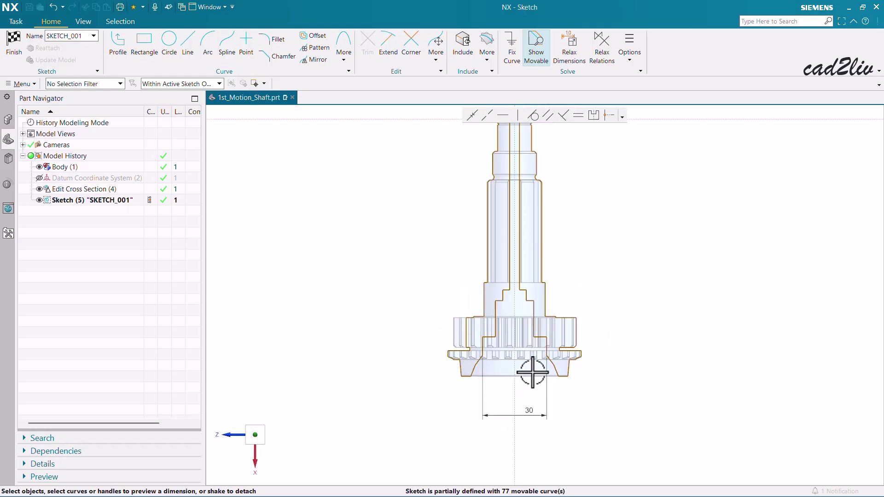
{"action": "scroll", "coordinate": [505, 217], "scroll_direction": "up", "scroll_amount": 2}
{"action": "scroll", "coordinate": [454, 316], "scroll_direction": "up", "scroll_amount": 2}
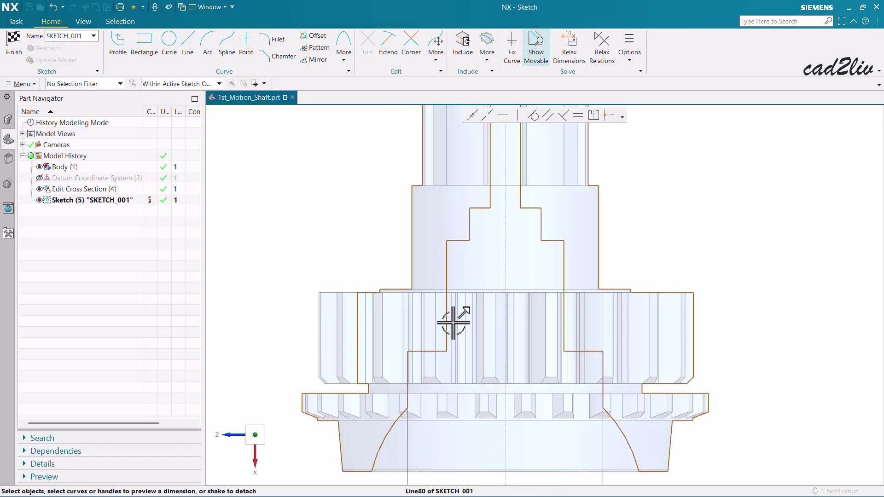
{"action": "scroll", "coordinate": [672, 193], "scroll_direction": "down", "scroll_amount": 1}
{"action": "key", "text": "d"}
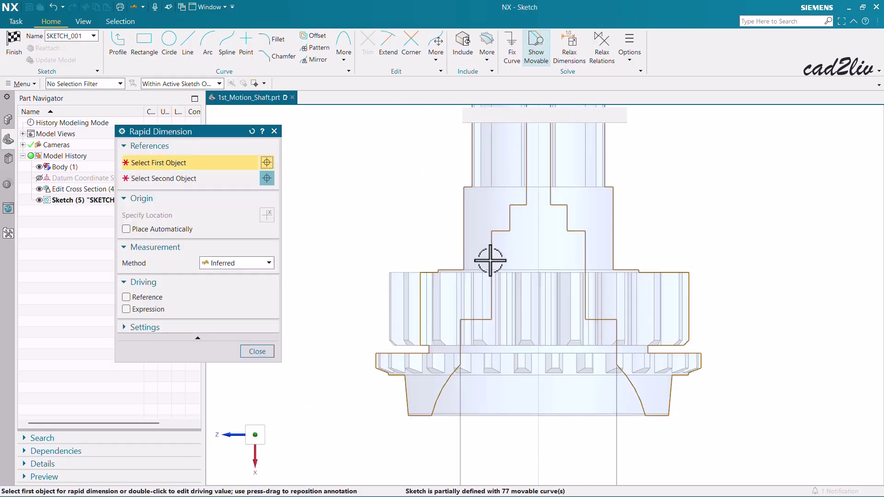
{"action": "left_click", "coordinate": [491, 256]}
{"action": "left_click", "coordinate": [585, 257]}
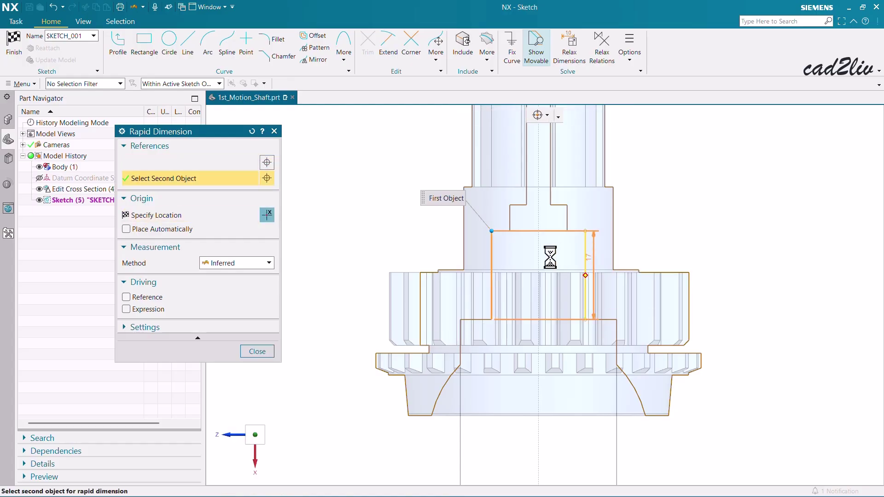
{"action": "left_click", "coordinate": [360, 246]}
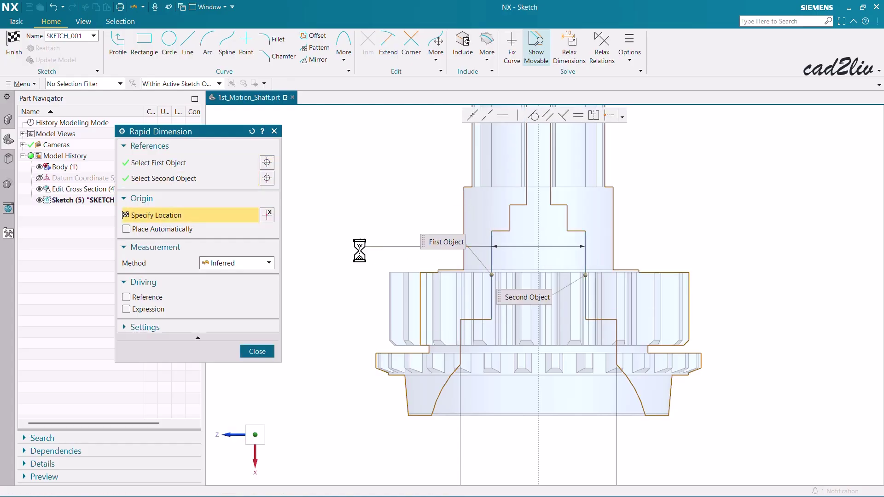
{"action": "left_click", "coordinate": [270, 352]}
{"action": "double_click", "coordinate": [363, 247]}
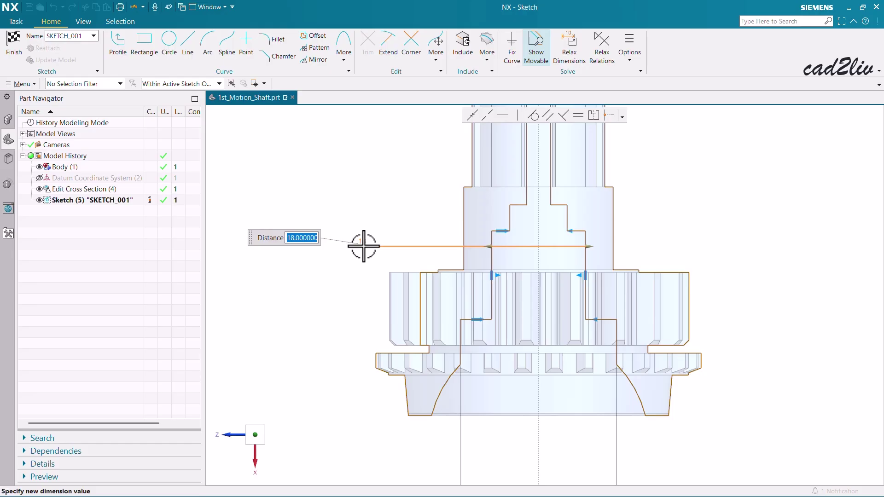
{"action": "key", "text": "Return"}
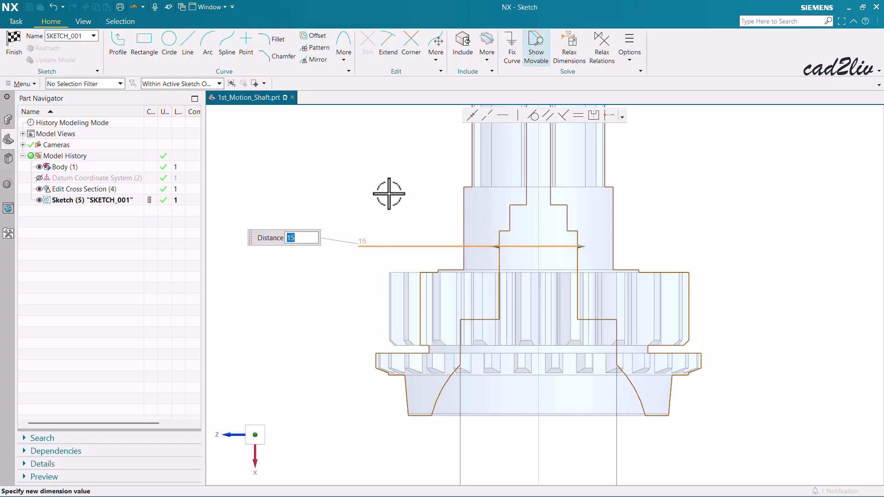
{"action": "key", "text": "Escape"}
Dimension the distance between the outer vertical lines of the shoulder between gear and splines and set it to 32
{"action": "scroll", "coordinate": [423, 301], "scroll_direction": "down", "scroll_amount": 3}
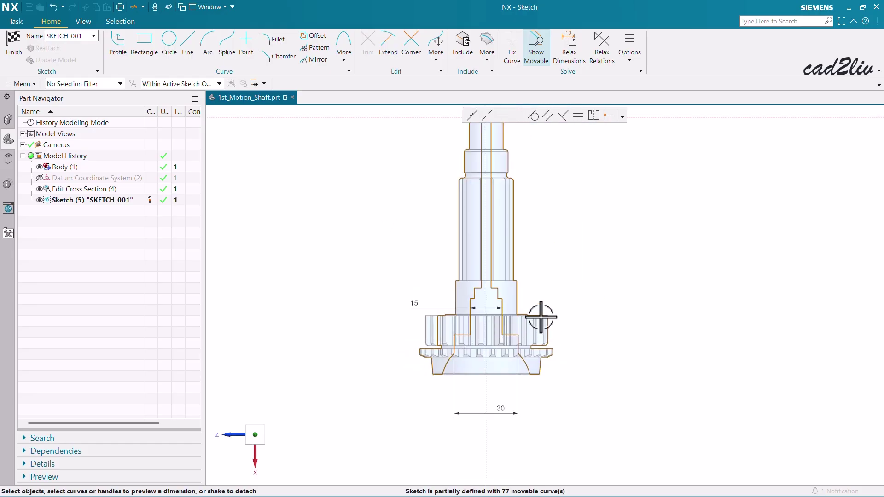
{"action": "scroll", "coordinate": [449, 287], "scroll_direction": "up", "scroll_amount": 2}
{"action": "scroll", "coordinate": [447, 297], "scroll_direction": "up", "scroll_amount": 3}
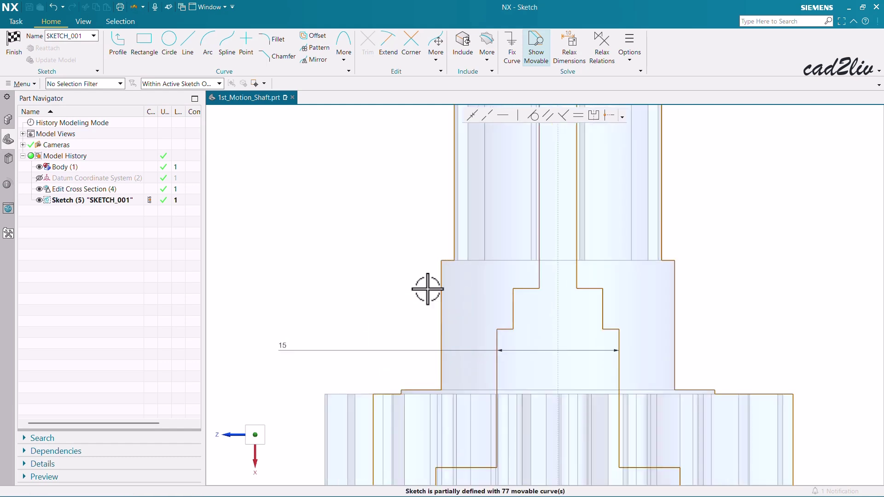
{"action": "key", "text": "d"}
{"action": "left_click", "coordinate": [440, 296]}
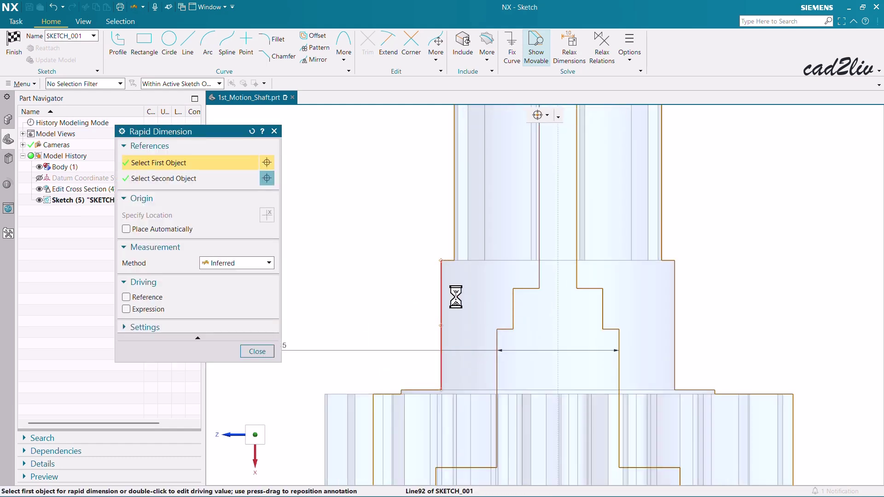
{"action": "left_click", "coordinate": [677, 295]}
{"action": "left_click", "coordinate": [750, 304]}
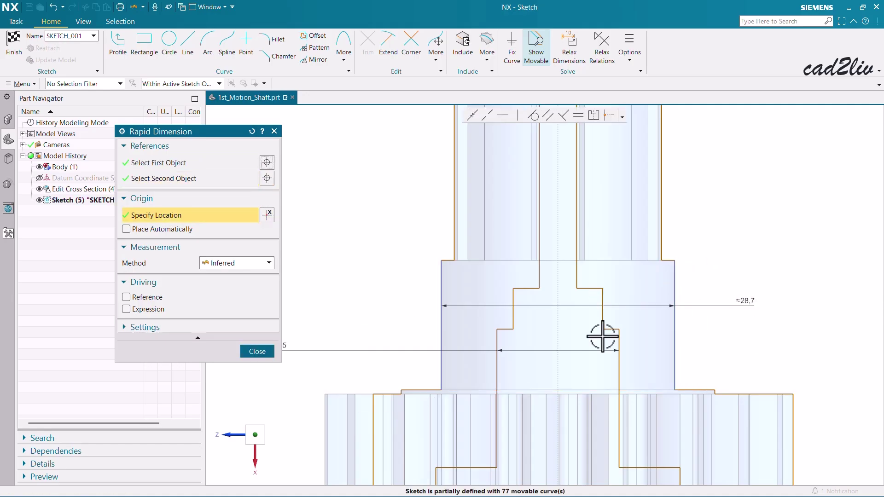
{"action": "left_click", "coordinate": [265, 354]}
{"action": "double_click", "coordinate": [751, 300]}
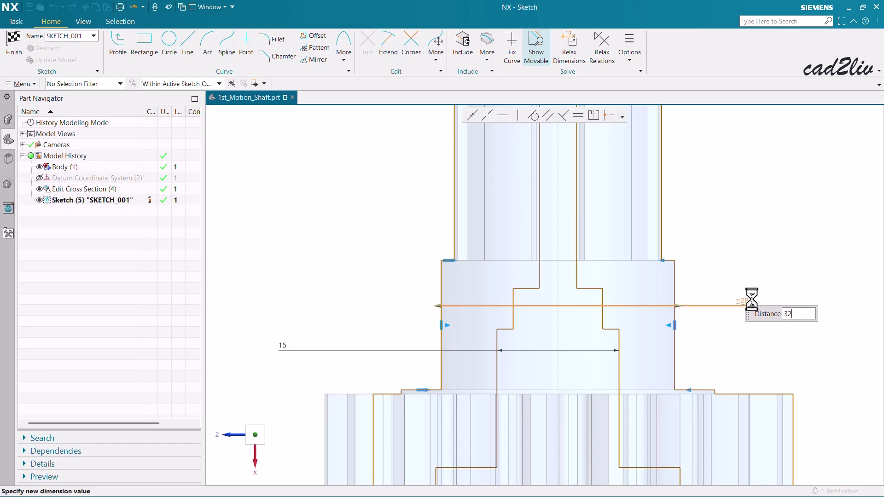
{"action": "key", "text": "Return"}
Finish the section sketch and accept the Edit Cross Section operation on the shaft
{"action": "scroll", "coordinate": [512, 236], "scroll_direction": "down", "scroll_amount": 4}
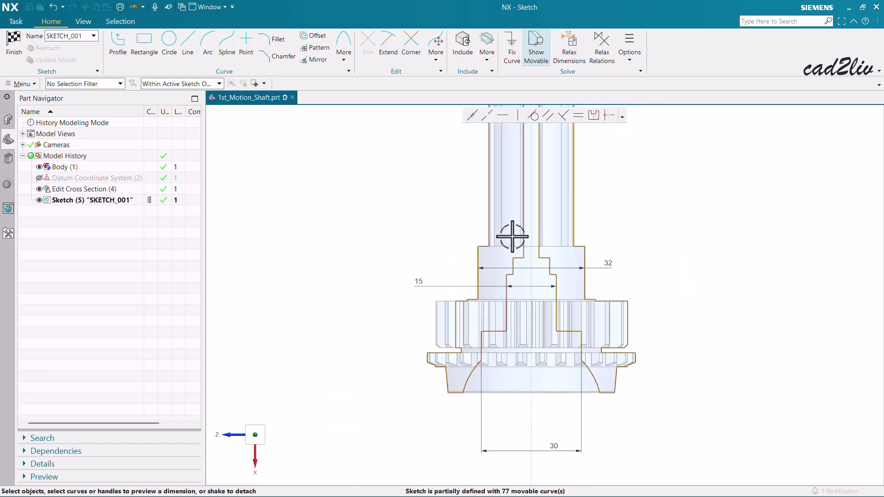
{"action": "scroll", "coordinate": [558, 371], "scroll_direction": "down", "scroll_amount": 3}
{"action": "scroll", "coordinate": [550, 263], "scroll_direction": "up", "scroll_amount": 6}
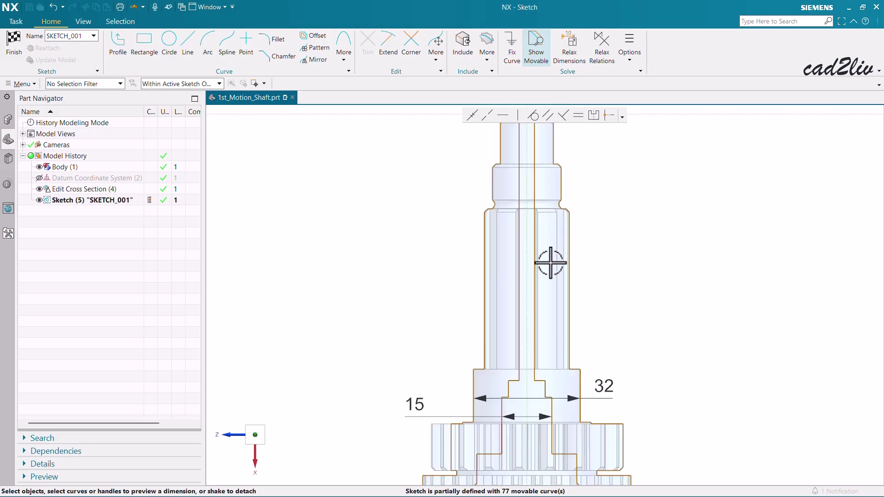
{"action": "scroll", "coordinate": [483, 270], "scroll_direction": "down", "scroll_amount": 3}
{"action": "scroll", "coordinate": [486, 260], "scroll_direction": "up", "scroll_amount": 3}
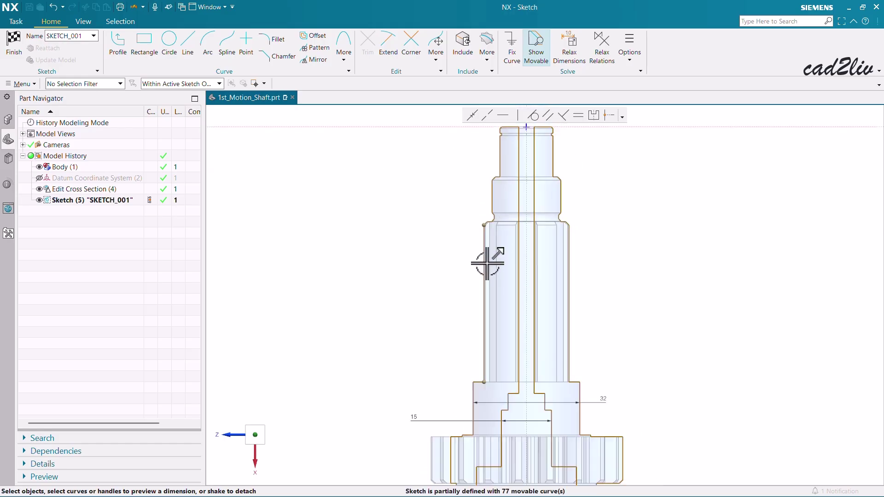
{"action": "scroll", "coordinate": [486, 263], "scroll_direction": "down", "scroll_amount": 1}
{"action": "scroll", "coordinate": [491, 212], "scroll_direction": "down", "scroll_amount": 3}
{"action": "scroll", "coordinate": [487, 296], "scroll_direction": "up", "scroll_amount": 2}
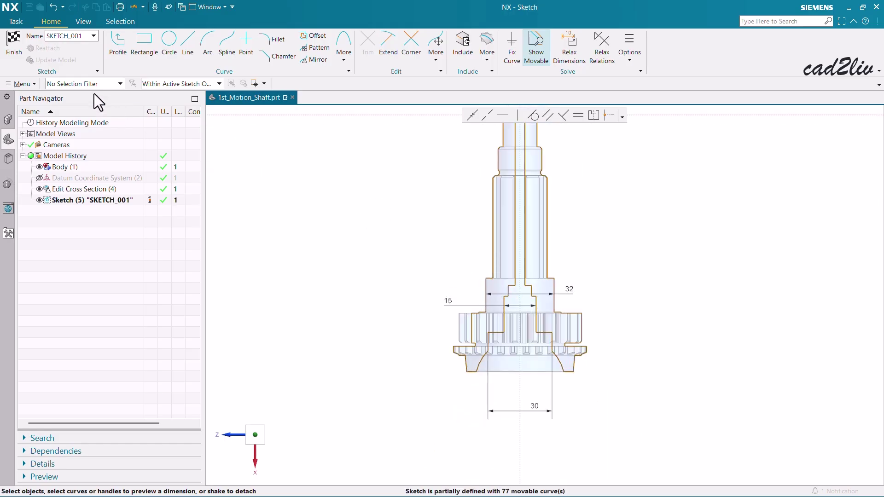
{"action": "left_click", "coordinate": [17, 46]}
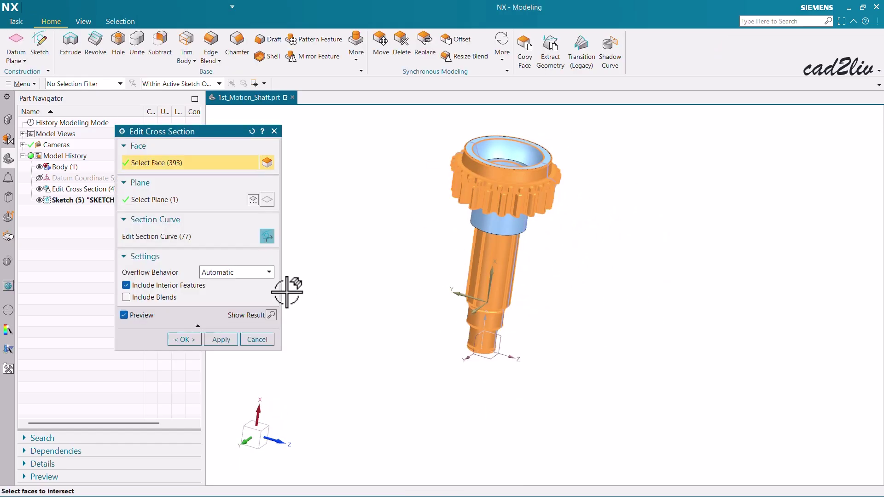
{"action": "left_click", "coordinate": [185, 342]}
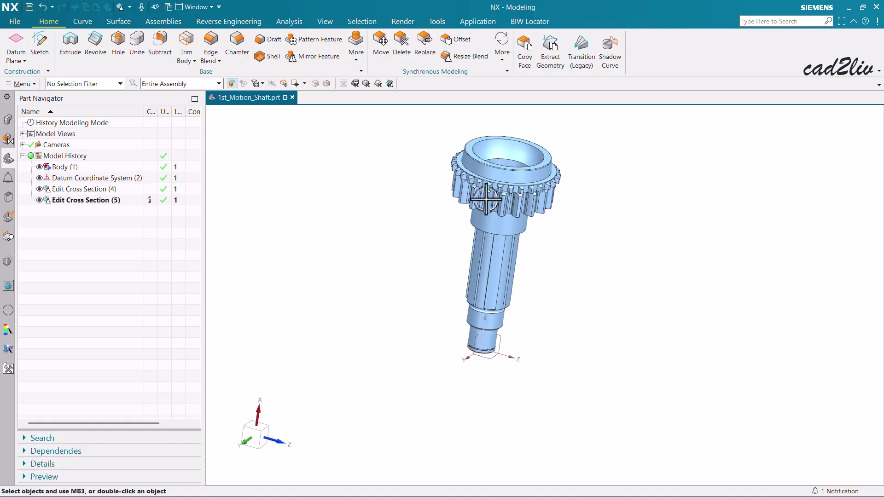
Start another Edit Cross Section with all shaft faces and the datum XZ plane, and open its section curves for sketch editing
{"action": "left_click", "coordinate": [500, 54]}
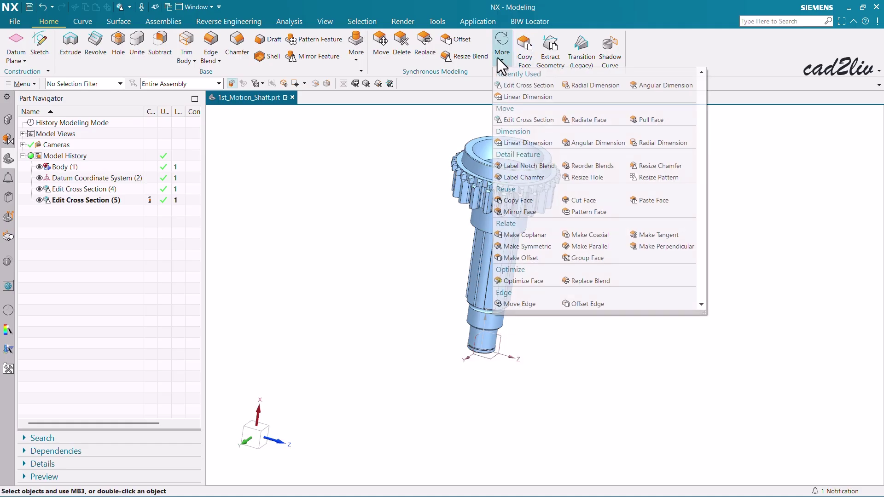
{"action": "left_click", "coordinate": [510, 118]}
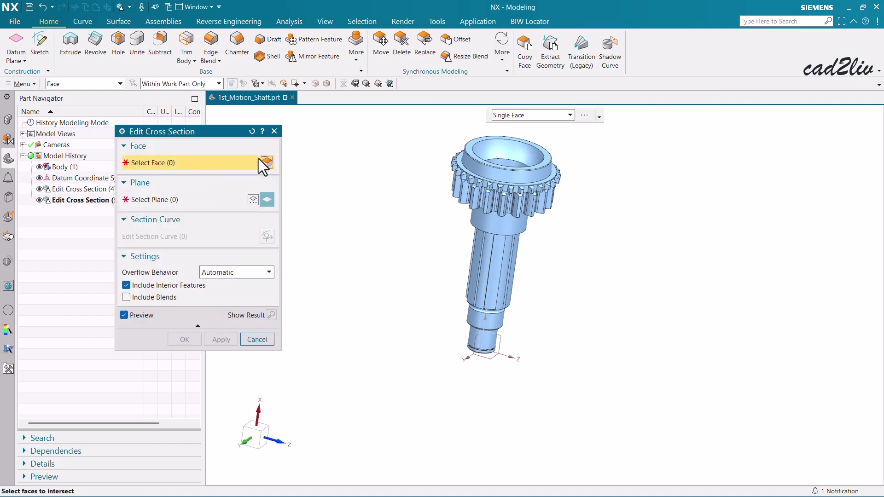
{"action": "left_click_drag", "start_coordinate": [363, 123], "coordinate": [604, 370]}
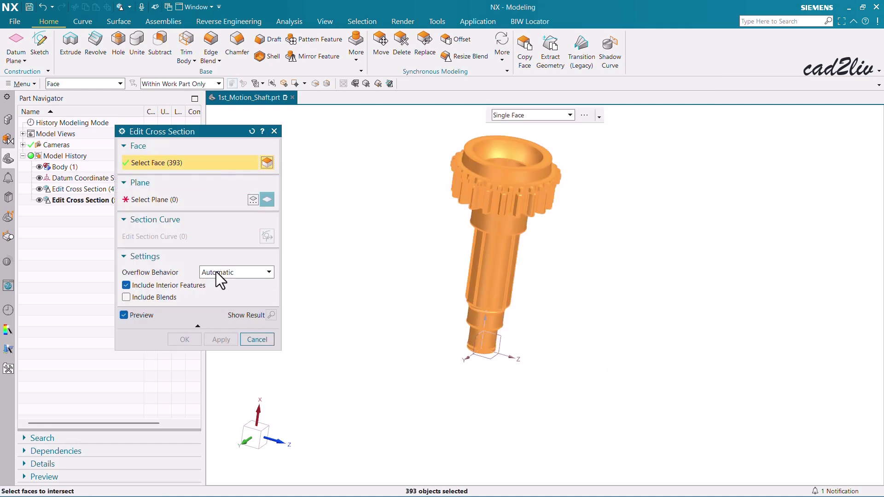
{"action": "middle_click", "coordinate": [177, 223]}
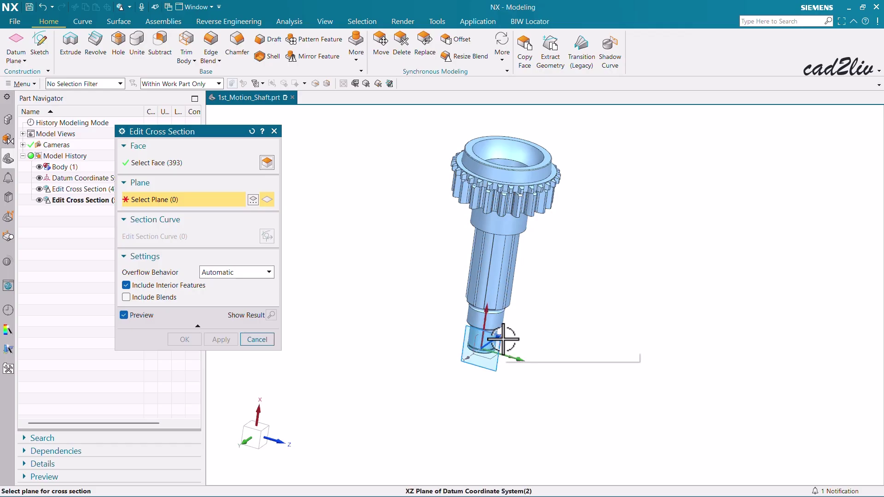
{"action": "left_click", "coordinate": [502, 336]}
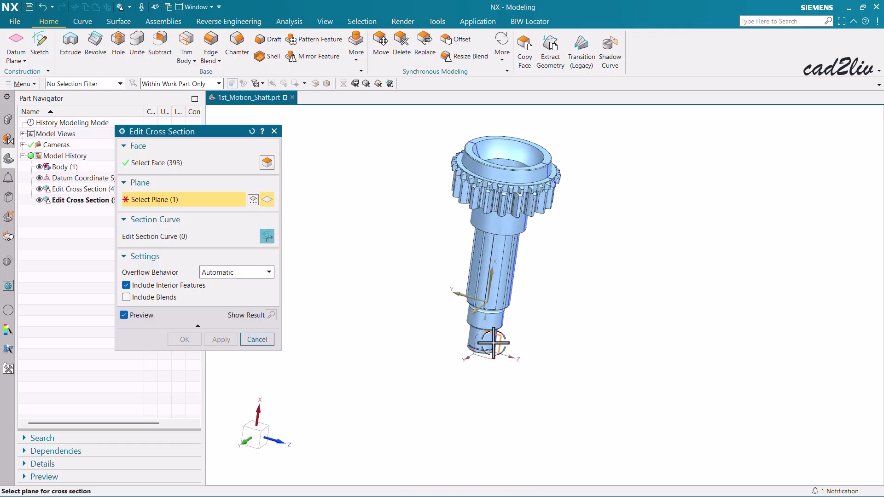
{"action": "left_click", "coordinate": [271, 237]}
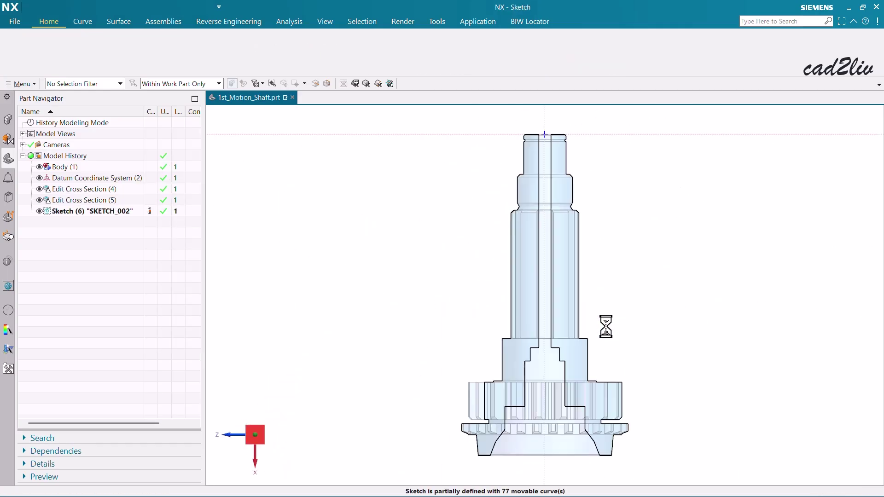
Pull the outer vertical line of the splined section outward to widen the profile, and dismiss the alert
{"action": "scroll", "coordinate": [468, 316], "scroll_direction": "up", "scroll_amount": 3}
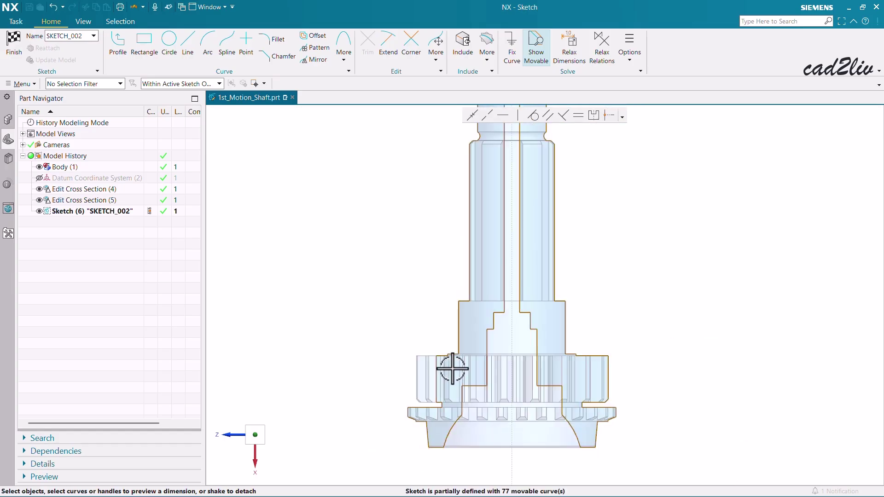
{"action": "scroll", "coordinate": [451, 368], "scroll_direction": "down", "scroll_amount": 1}
{"action": "left_click_drag", "start_coordinate": [468, 286], "coordinate": [438, 290]}
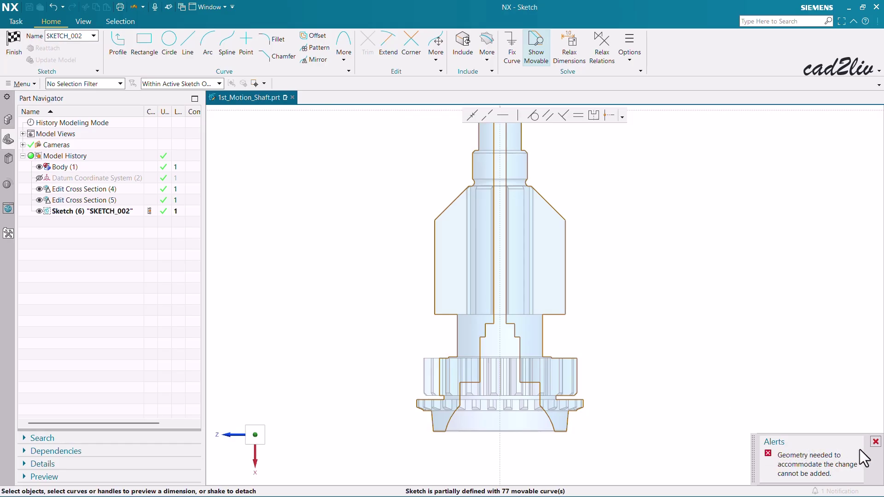
{"action": "left_click", "coordinate": [875, 442]}
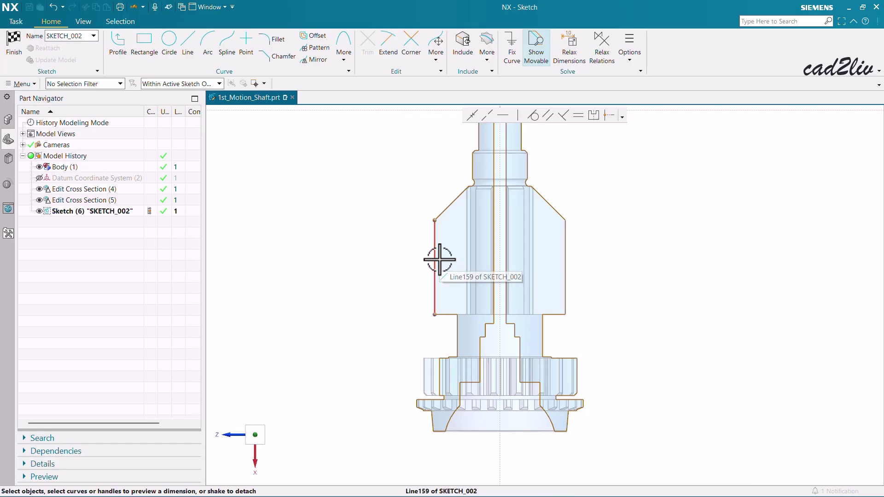
Pull the outer vertical line of the splined section back inward to restore the straight splined profile
{"action": "left_click_drag", "start_coordinate": [449, 260], "coordinate": [471, 262]}
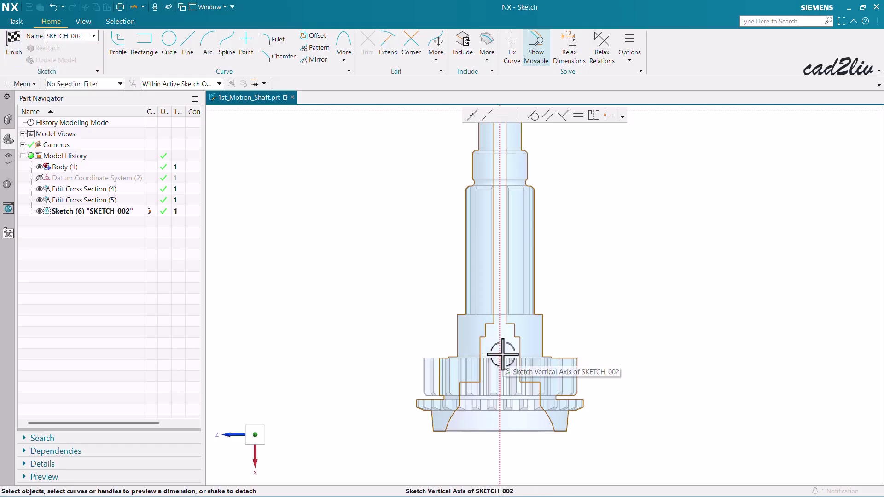
{"action": "scroll", "coordinate": [502, 351], "scroll_direction": "up", "scroll_amount": 3}
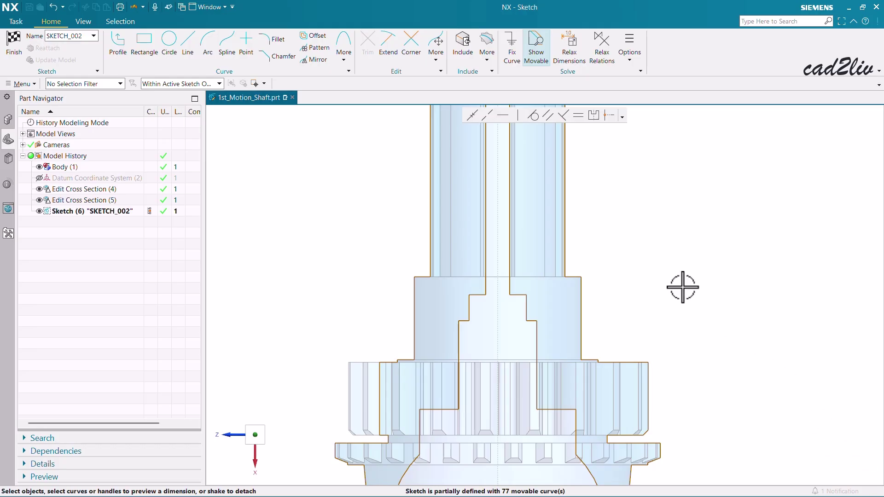
{"action": "scroll", "coordinate": [683, 288], "scroll_direction": "down", "scroll_amount": 2}
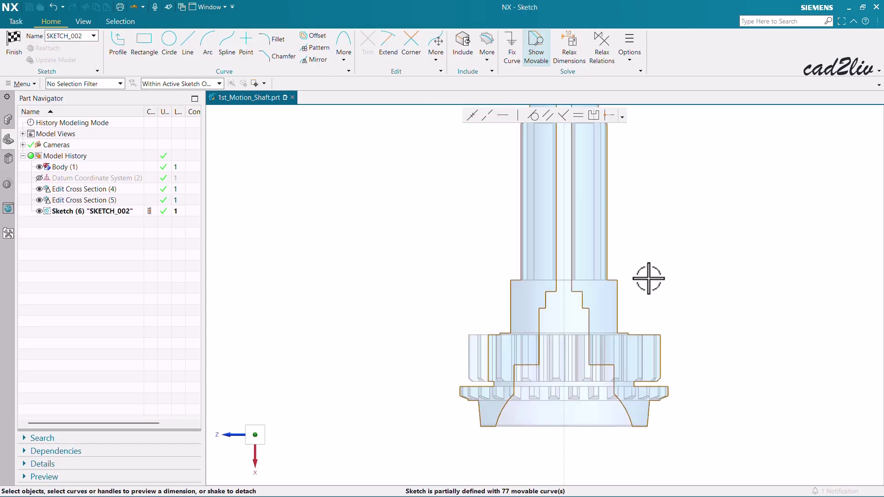
Leave the section sketch, cancel the pending Edit Cross Section operation, and show the whole shaft in trimetric view
{"action": "left_click", "coordinate": [15, 46]}
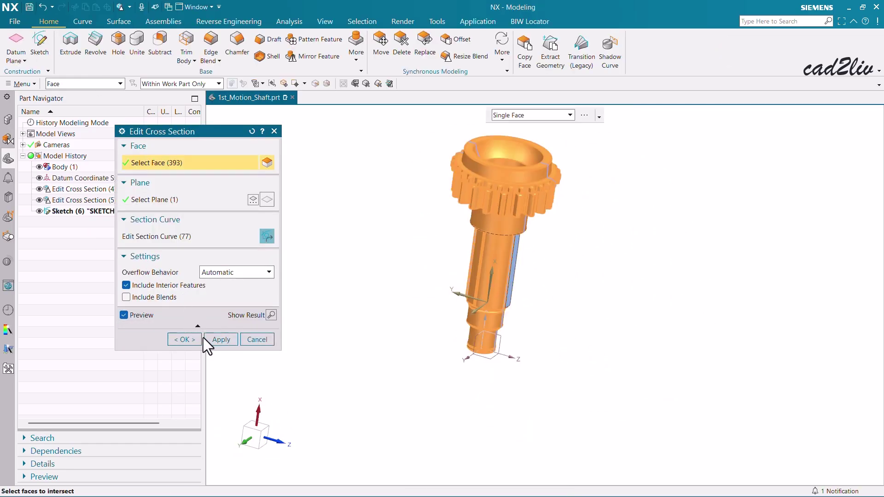
{"action": "left_click", "coordinate": [267, 341]}
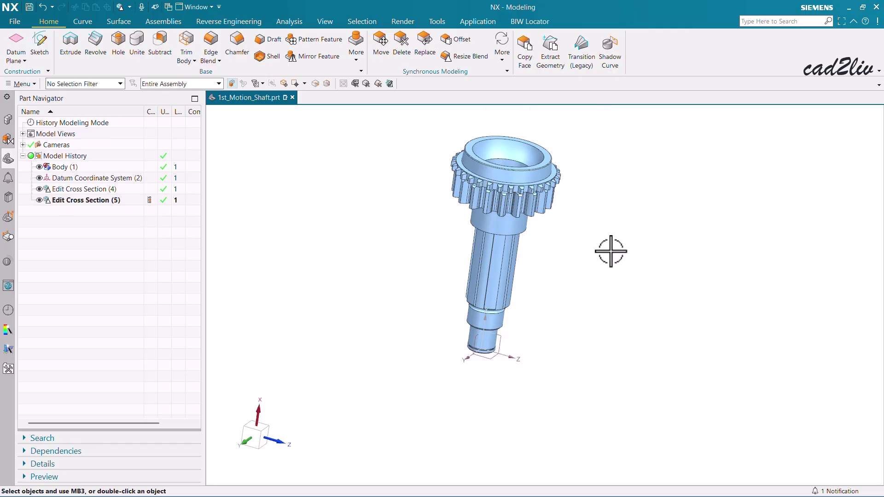
{"action": "scroll", "coordinate": [610, 251], "scroll_direction": "down", "scroll_amount": 2}
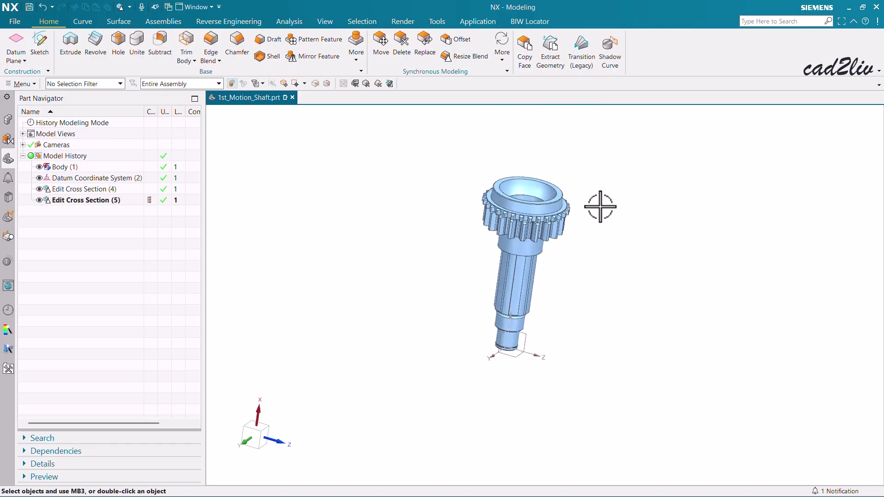
{"action": "key", "text": "Home"}
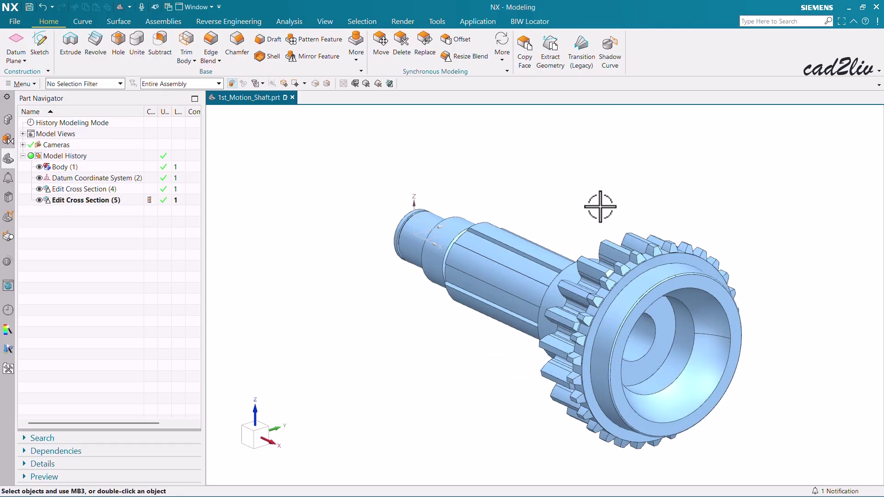